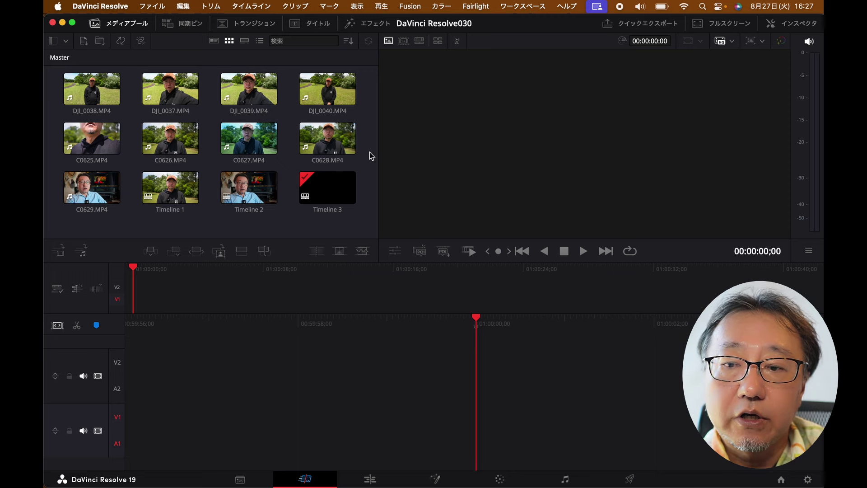
Add a marker to DJI_0040.MP4 at 00:00:44:05, where speaking begins.
left_click(321, 81)
left_click(321, 85)
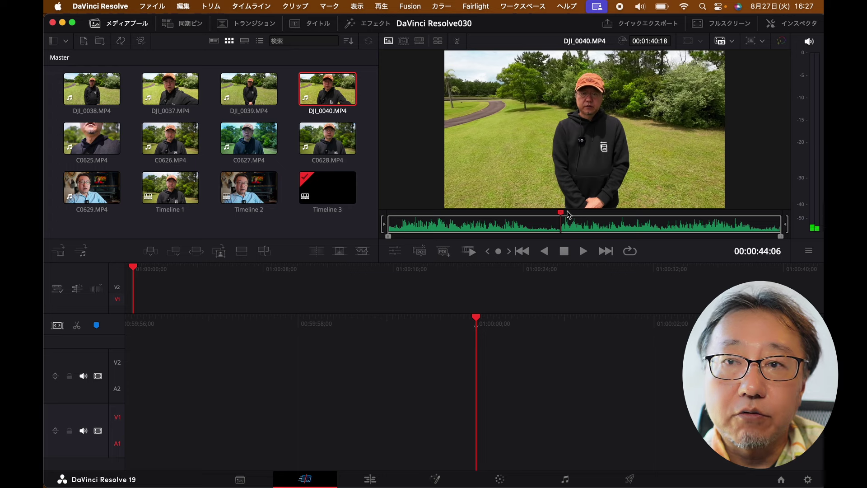
left_click(557, 224)
key("space")
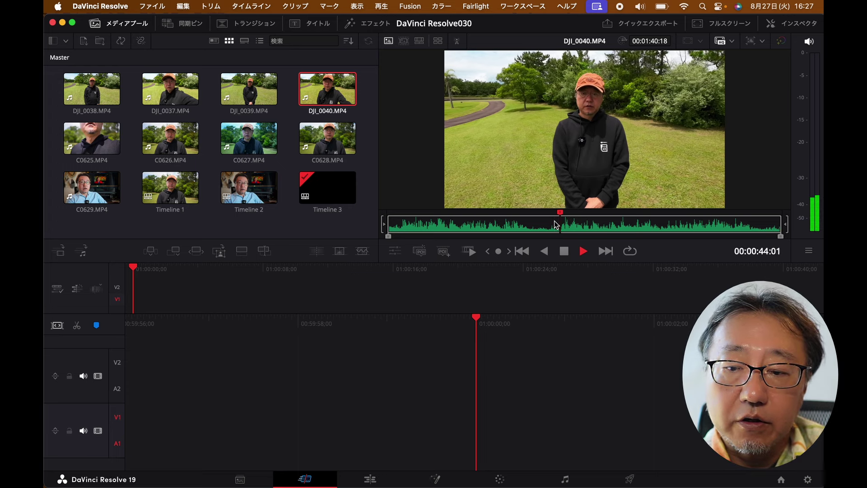
key("space")
key("Left")
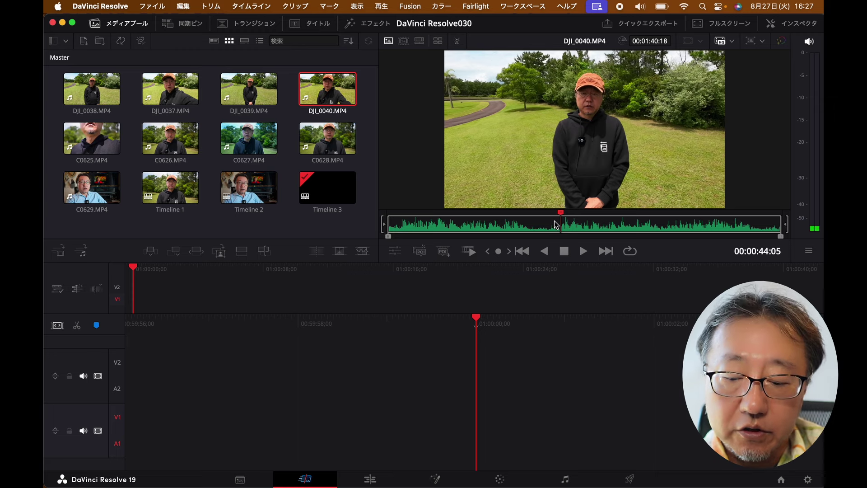
key("m")
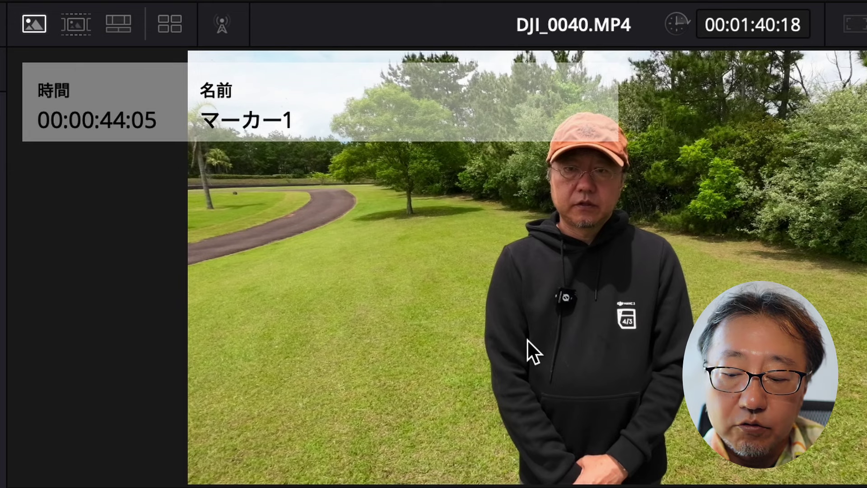
Rename the new marker to しゃべりだし.
key("shift+m")
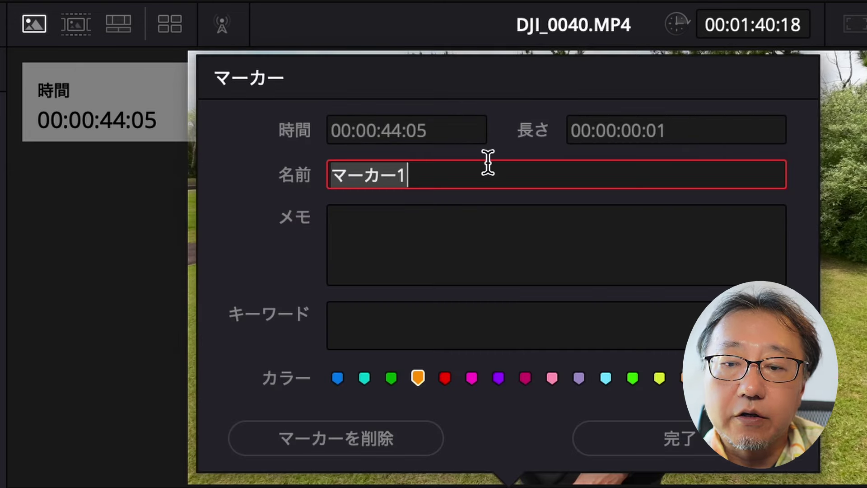
key("BackSpace")
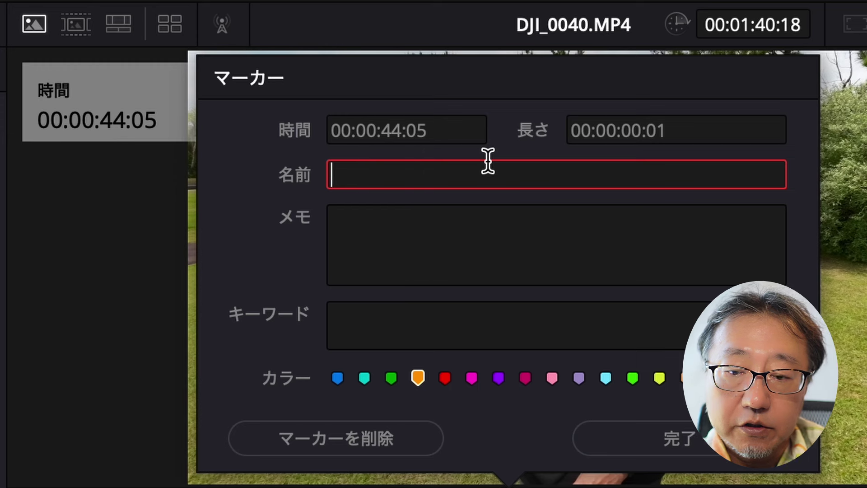
type("syaberidasi")
key("Return")
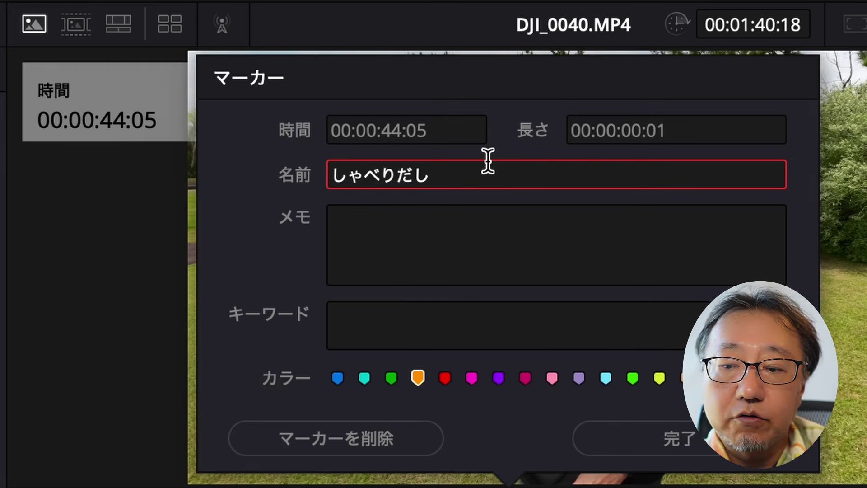
left_click(645, 436)
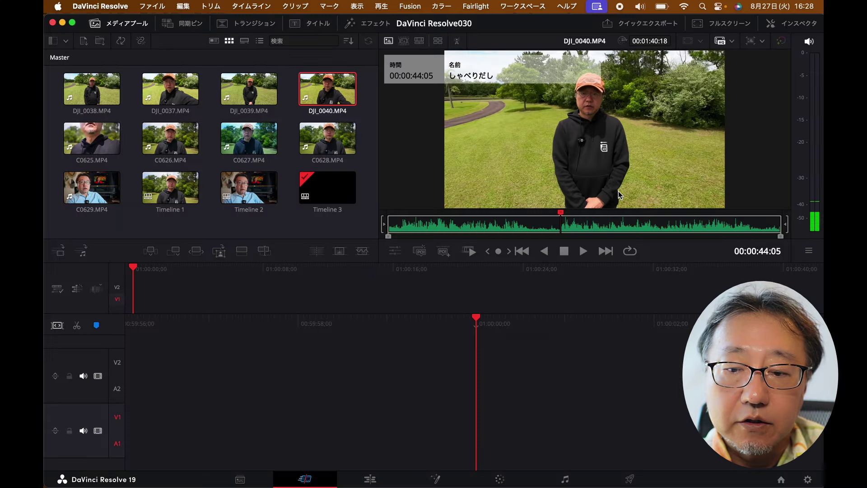
Place DJI_0040 on Timeline 3 and add a timeline marker at 01:00:03;22.
mouse_move(325, 92)
left_mouse_down()
mouse_move(225, 418)
mouse_move(420, 438)
left_mouse_up()
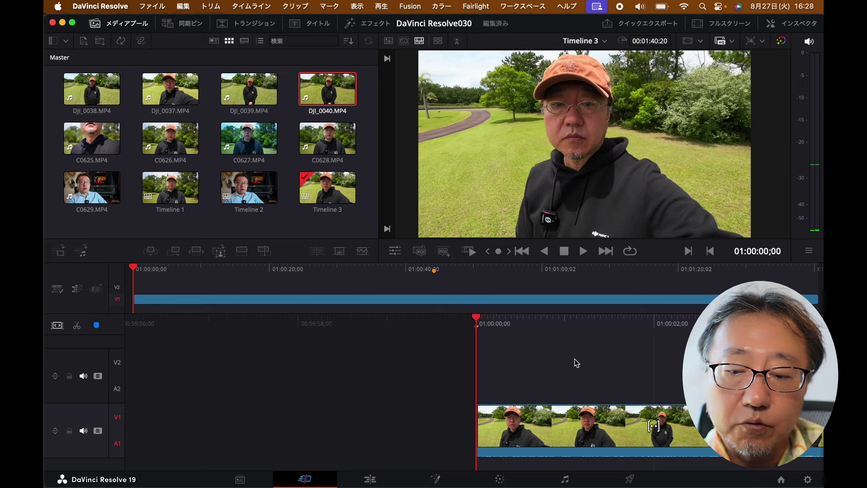
left_click_drag(436, 292, 414, 321)
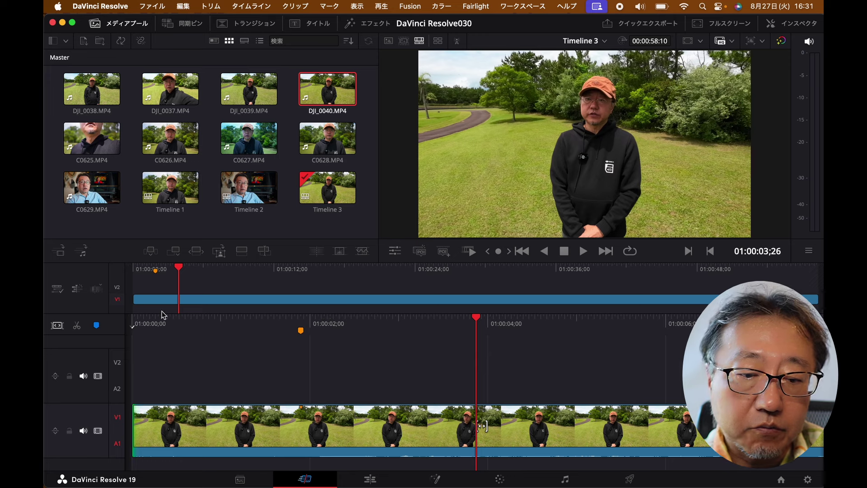
left_click(97, 326)
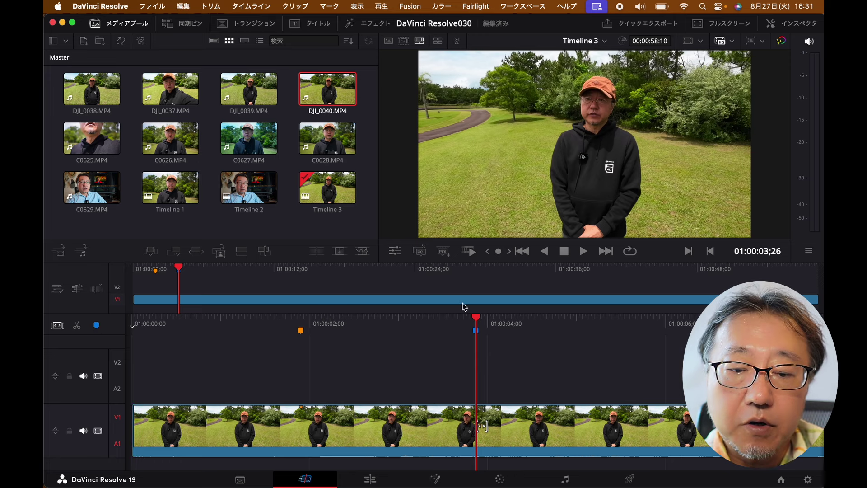
Review the timeline with reverse and forward playback, then trim the start of DJI_0040.
key("j")
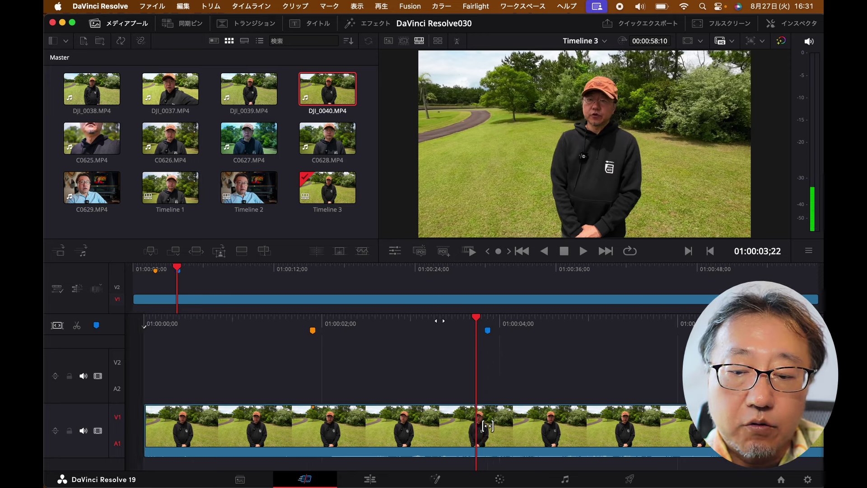
key("l")
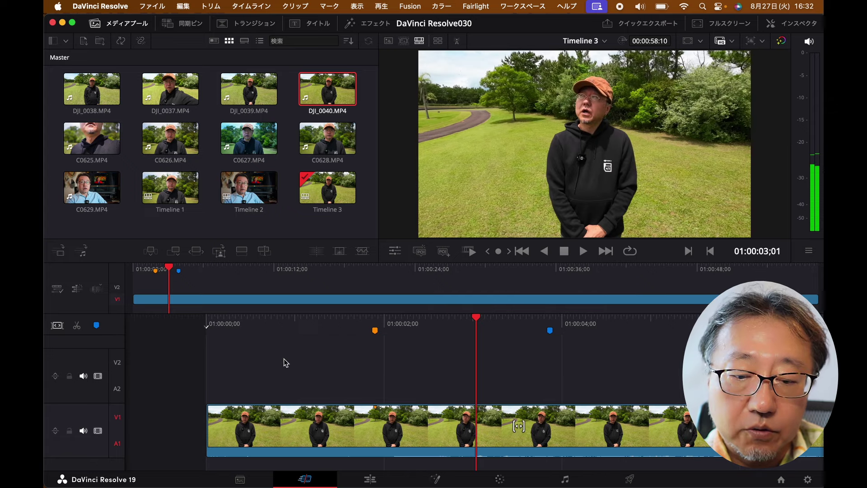
mouse_move(212, 413)
left_mouse_down()
mouse_move(263, 415)
mouse_move(224, 411)
left_mouse_up()
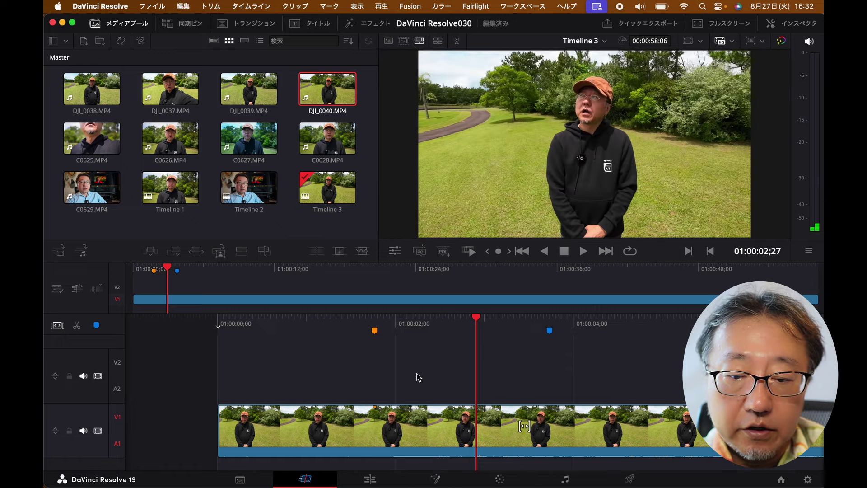
left_click(378, 479)
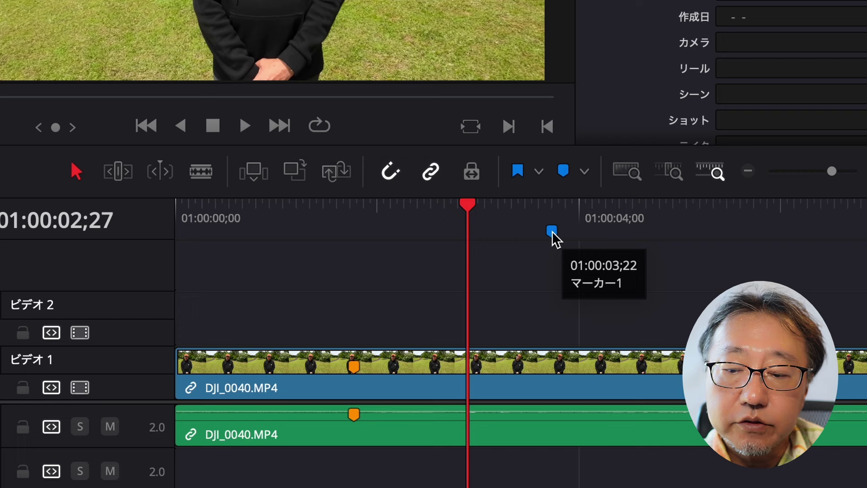
Shift the DJI_0040 clip 14 frames later on Timeline 3.
mouse_move(408, 423)
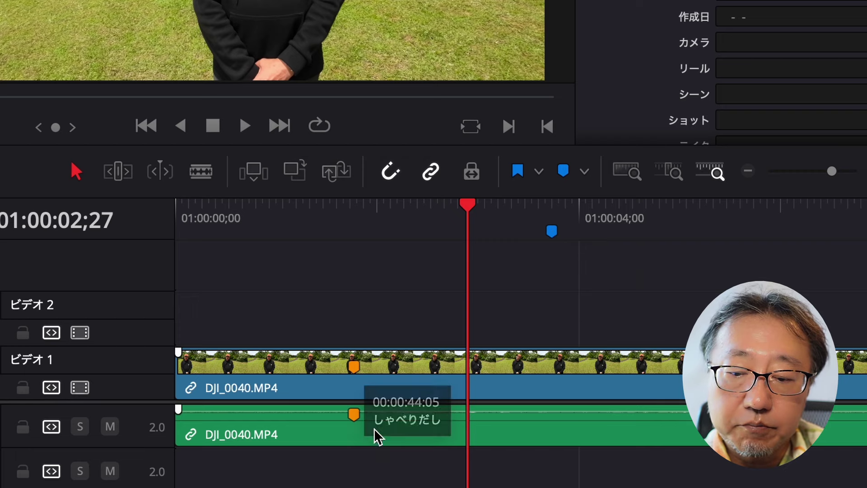
mouse_move(268, 381)
left_mouse_down()
mouse_move(591, 386)
mouse_move(493, 378)
left_mouse_up()
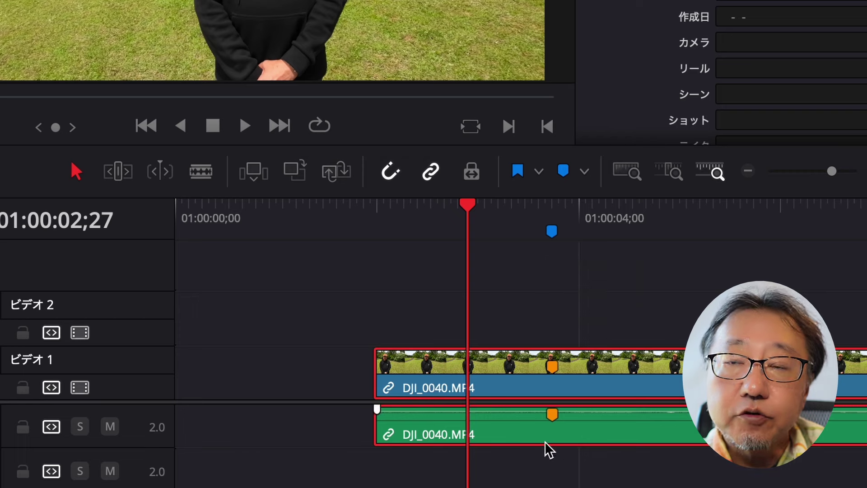
mouse_move(557, 377)
left_mouse_down()
mouse_move(605, 376)
mouse_move(291, 367)
left_mouse_up()
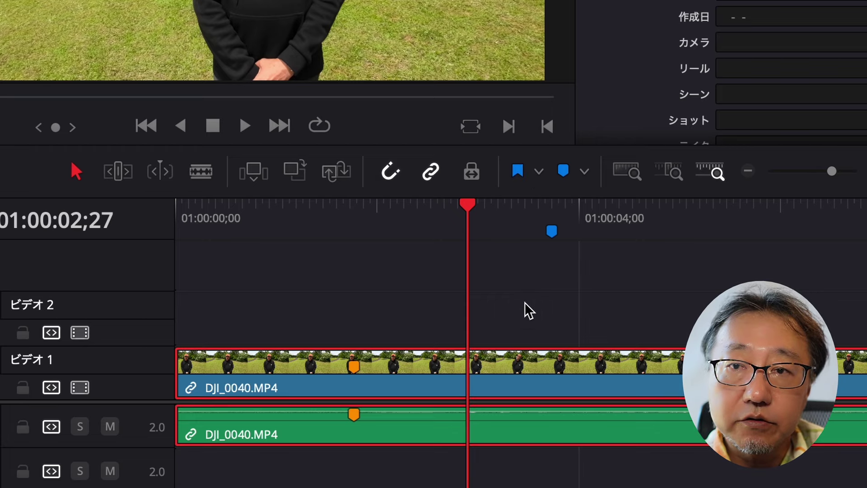
Add timeline marker マーカー2 at 01:00:02;27 and save the project.
key("alt+super+b")
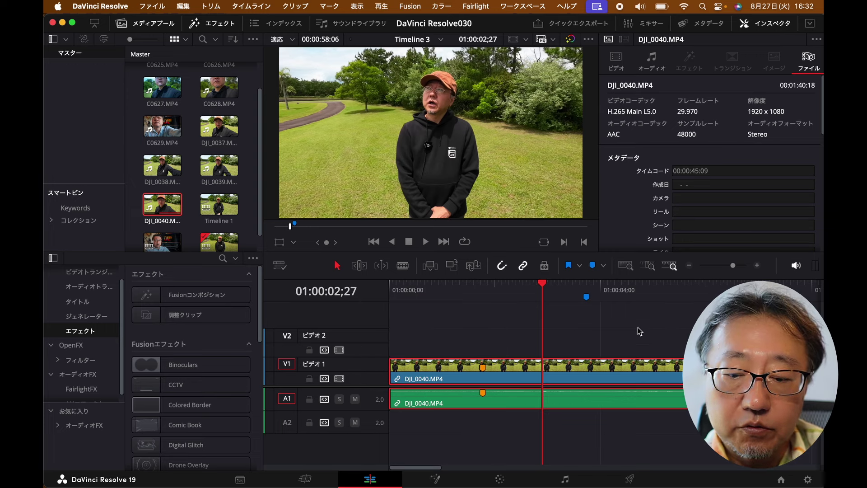
key("super+z")
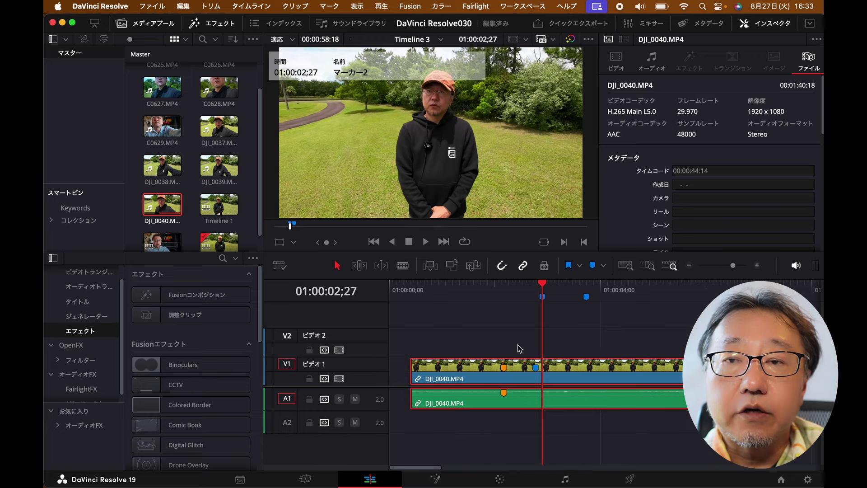
key("super+s")
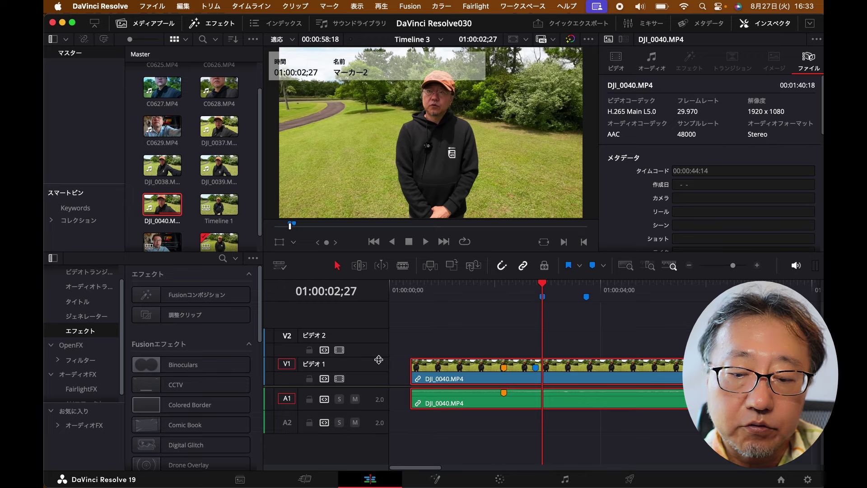
left_click(311, 479)
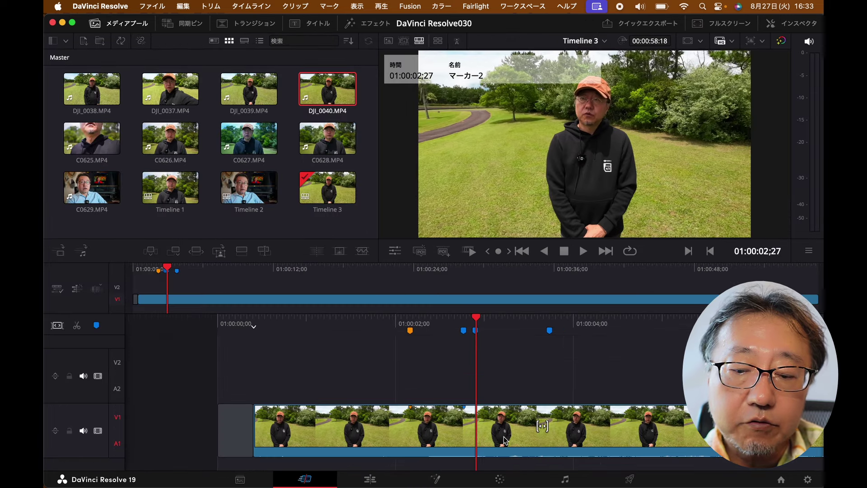
Scrub C0628.MP4 to 17:01:55;06 and mark where speaking starts, then reload DJI_0040.
left_click(331, 138)
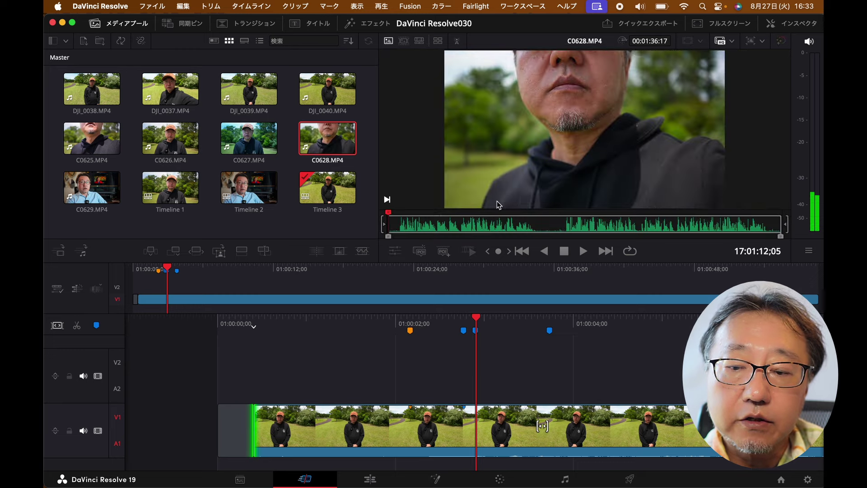
left_click(557, 224)
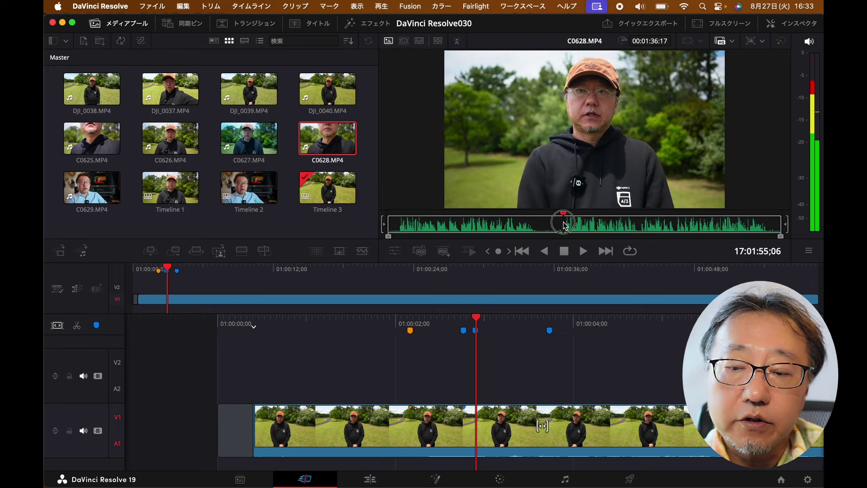
left_click_drag(556, 225, 563, 224)
key("m")
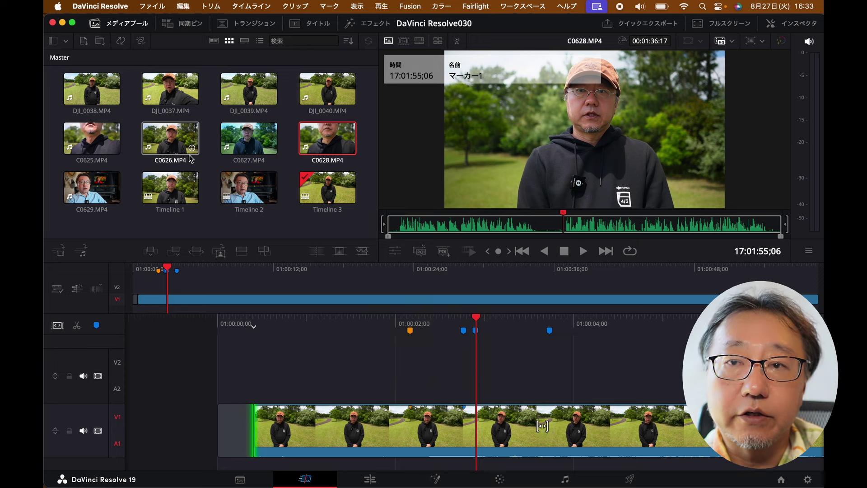
left_click(323, 225)
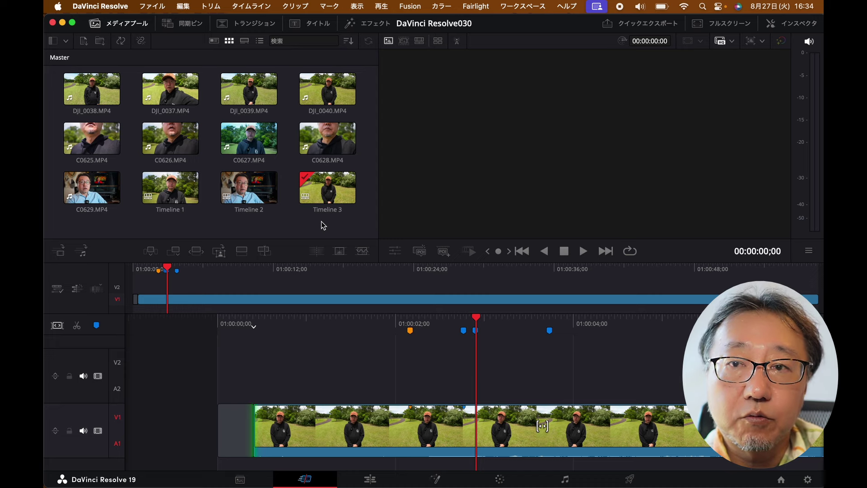
left_click(327, 89)
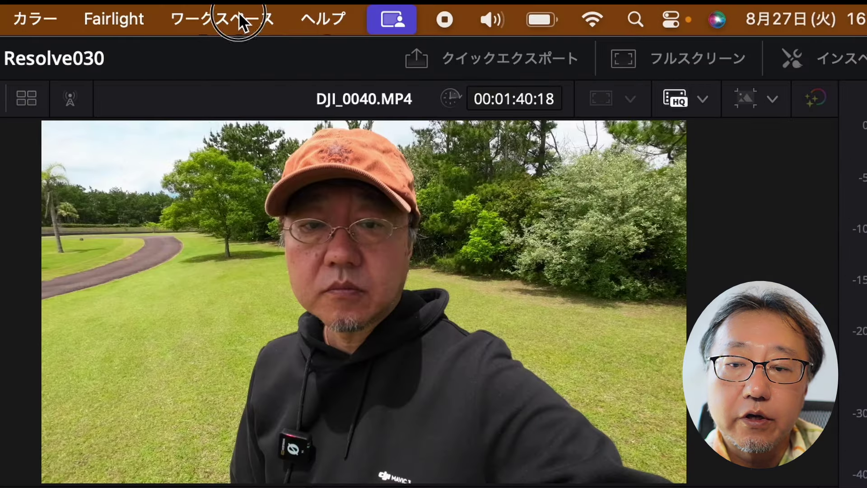
Switch to the enhanced viewer layout with a larger viewer and play Timeline 3.
left_click(241, 20)
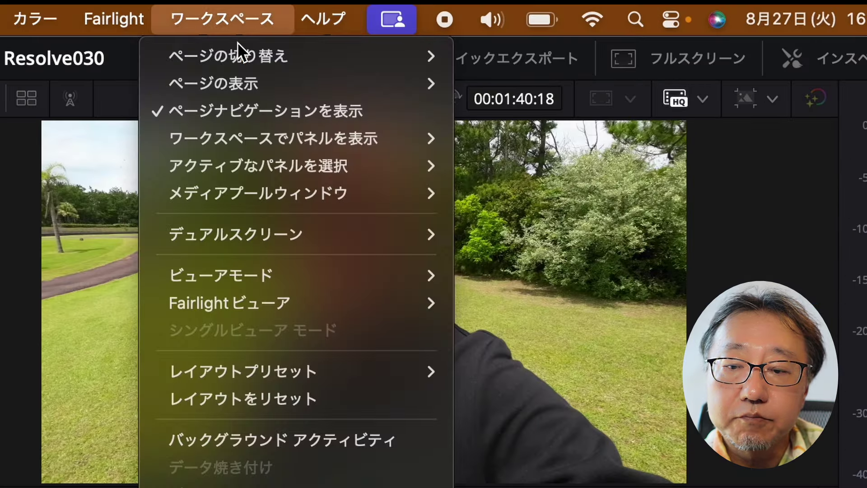
mouse_move(262, 272)
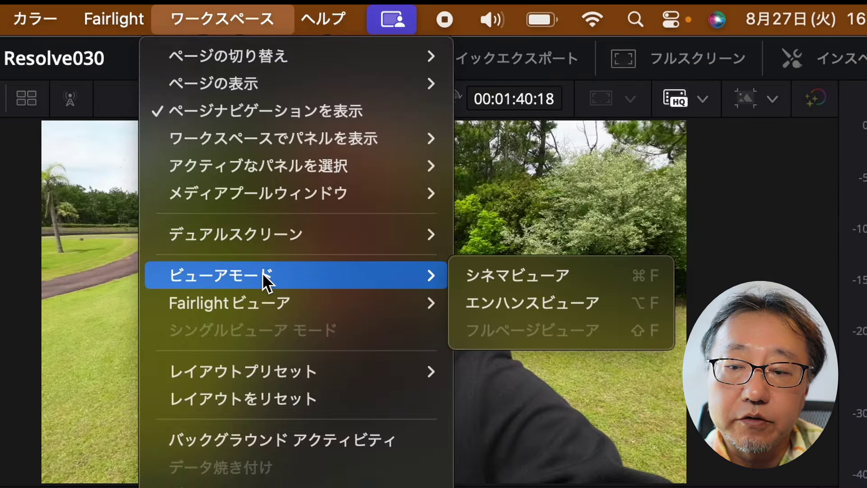
left_click(551, 303)
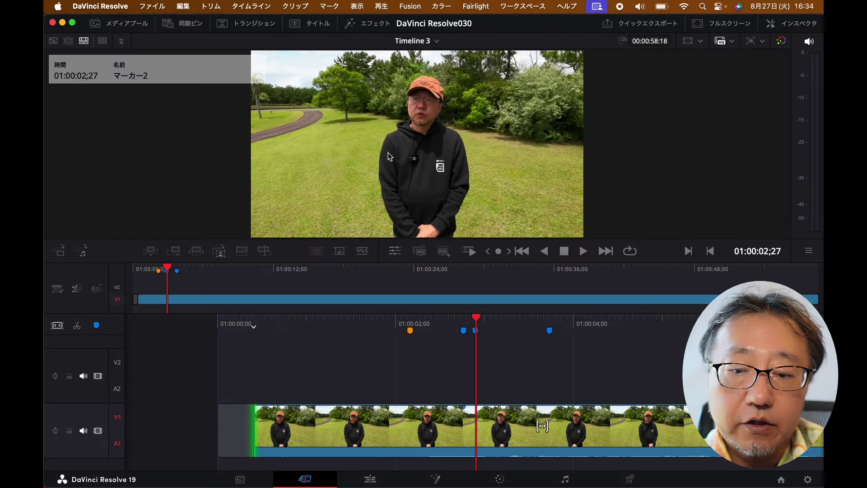
mouse_move(583, 262)
left_mouse_down()
mouse_move(572, 352)
mouse_move(583, 320)
left_mouse_up()
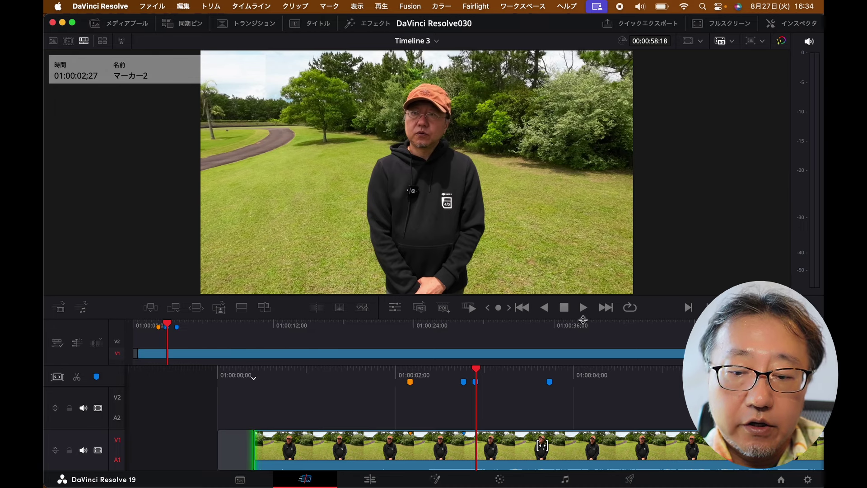
key("space")
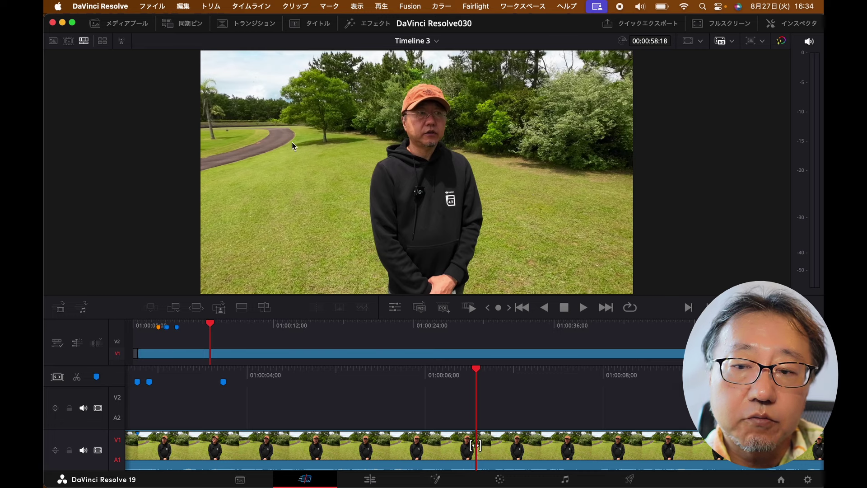
left_click(134, 26)
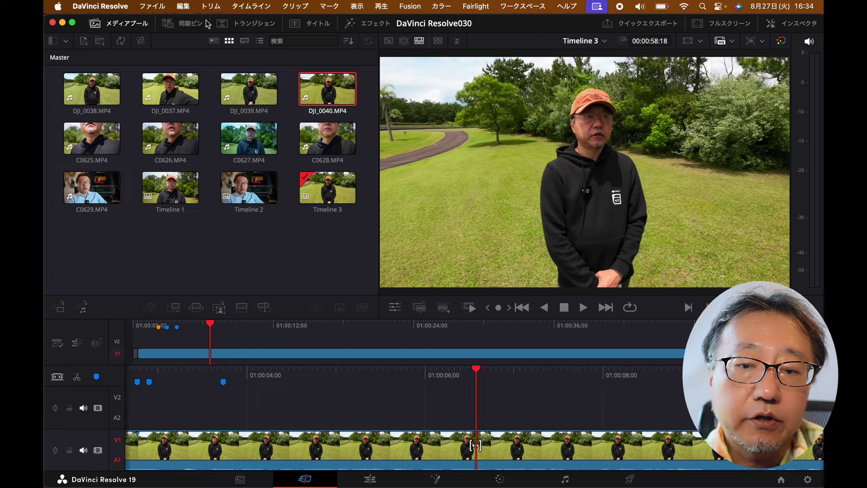
left_click(370, 27)
left_click(129, 28)
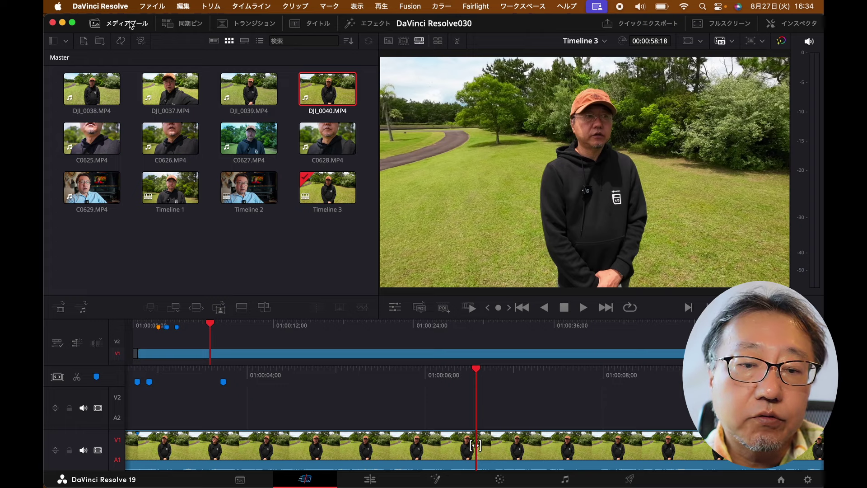
left_click(66, 41)
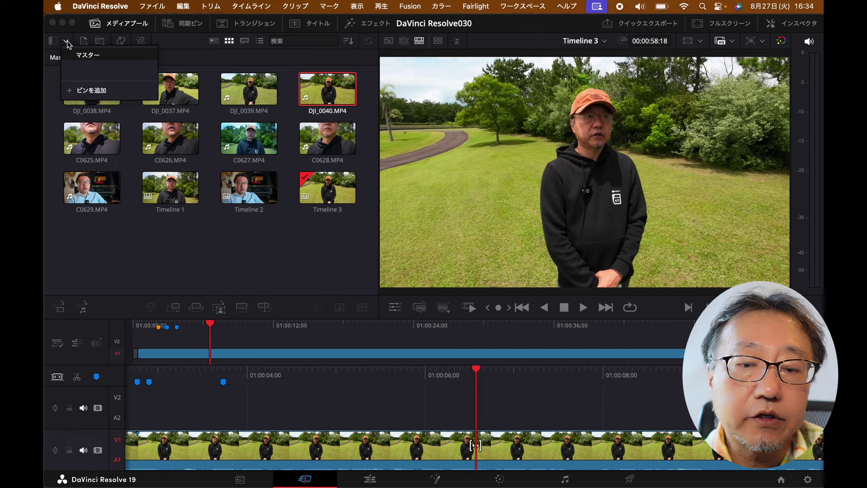
left_click(355, 238)
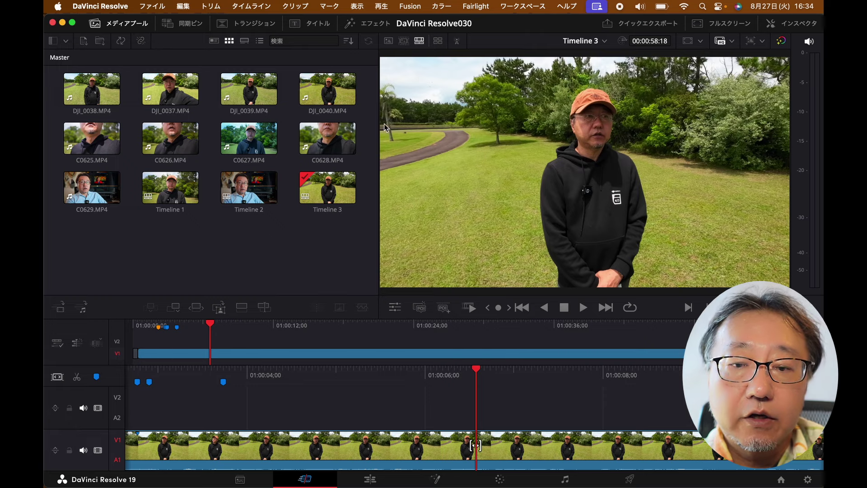
left_click(522, 6)
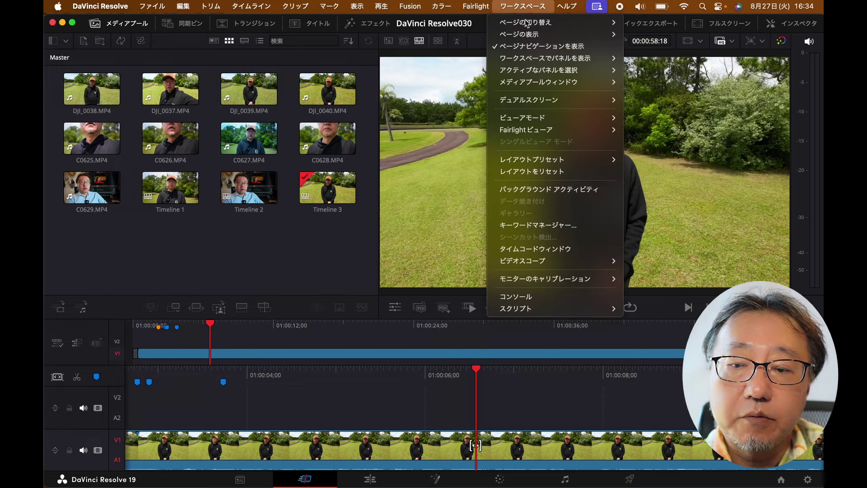
mouse_move(524, 119)
left_click(653, 132)
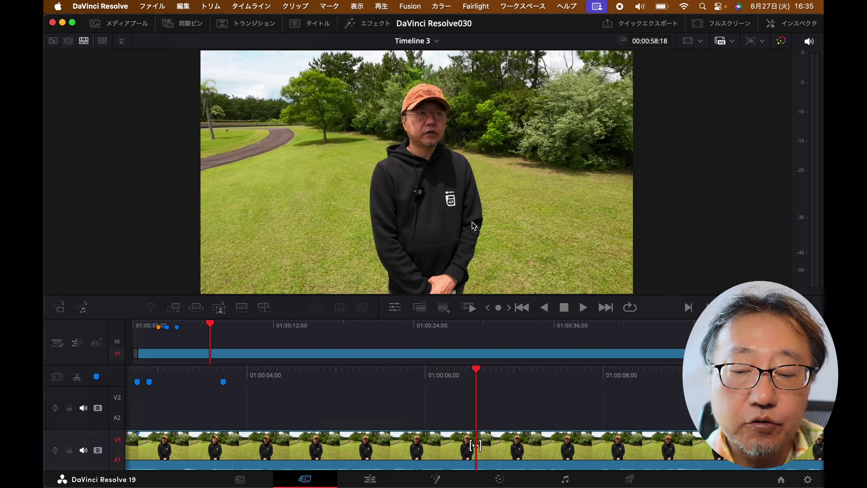
key("t")
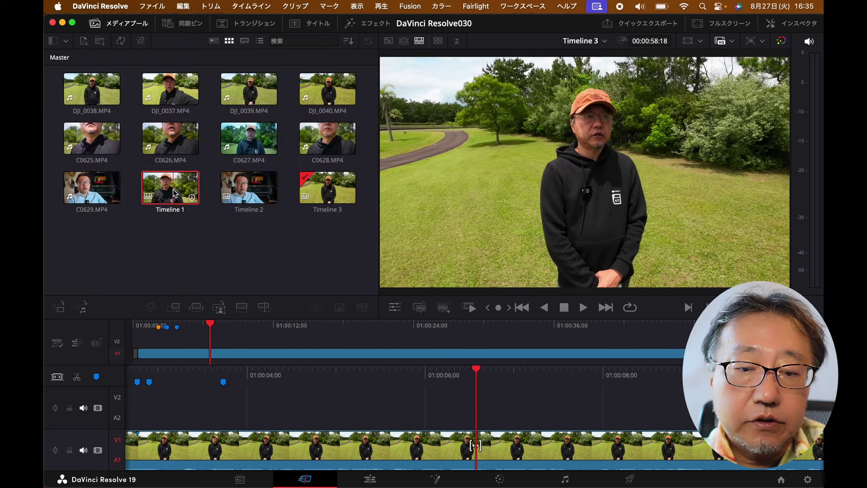
double_click(170, 187)
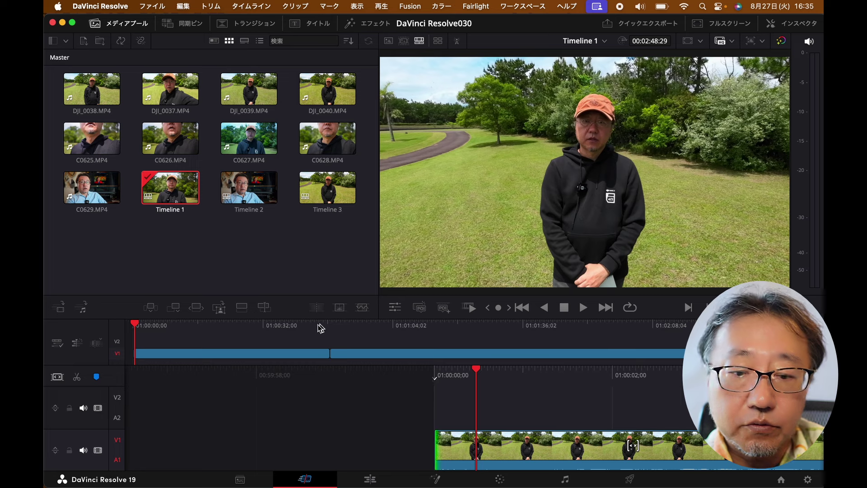
Put a Cross Dissolve on the cut near 01:00:48 and play it back.
left_click(329, 322)
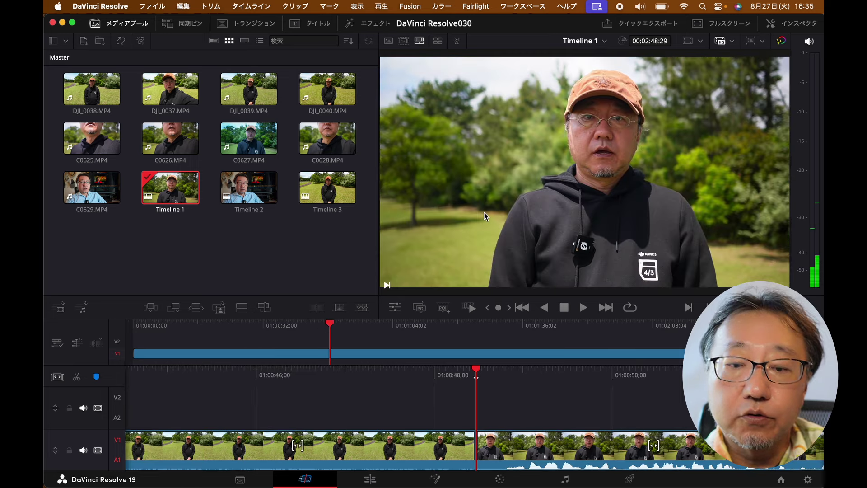
left_click(281, 235)
left_click(259, 23)
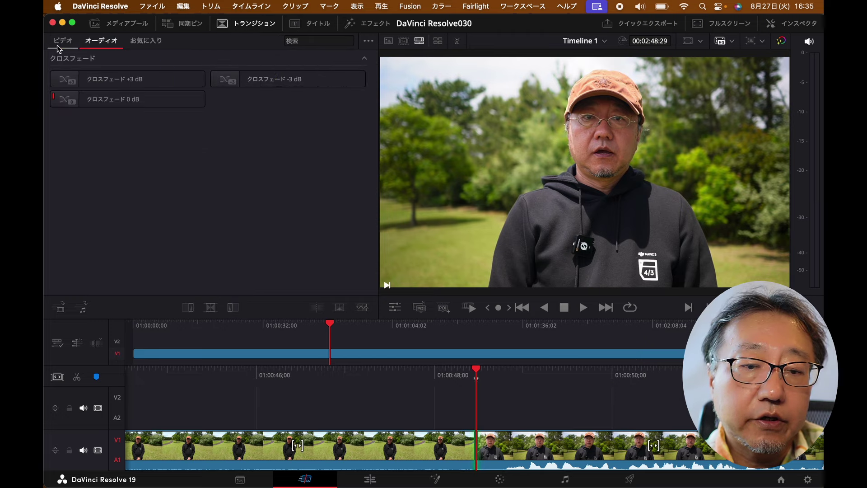
left_click(62, 40)
mouse_move(280, 79)
left_mouse_down()
mouse_move(362, 192)
mouse_move(475, 446)
left_mouse_up()
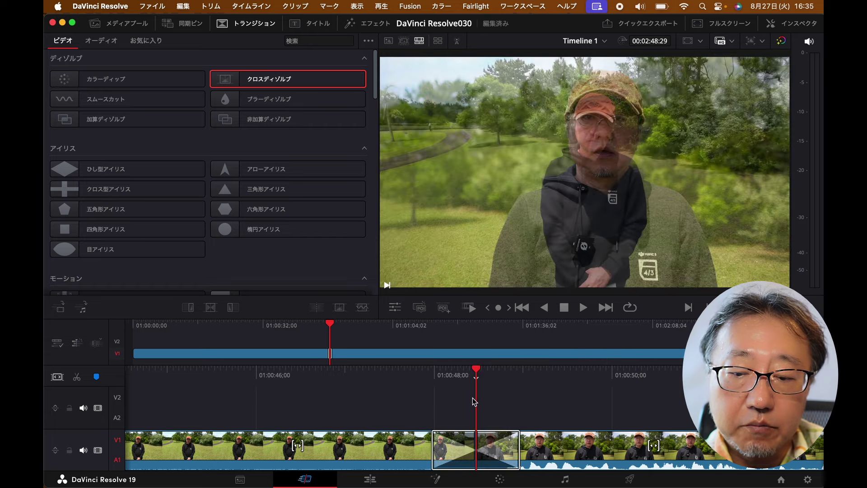
key("/")
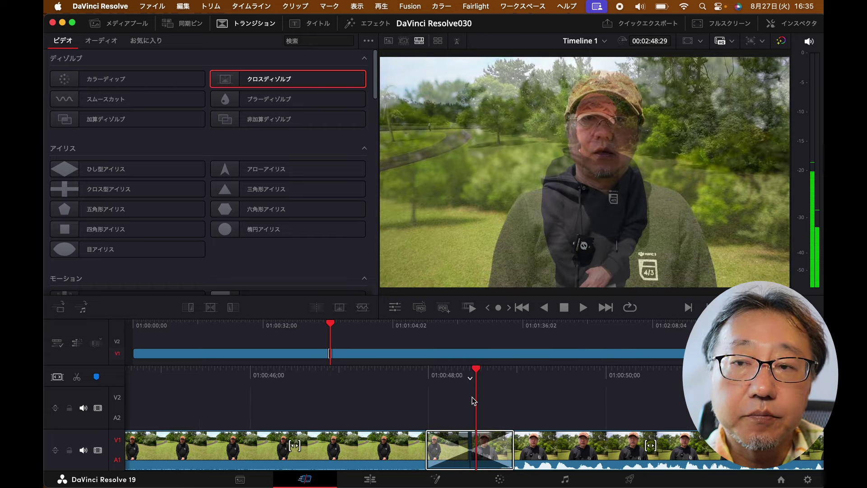
left_click(497, 439)
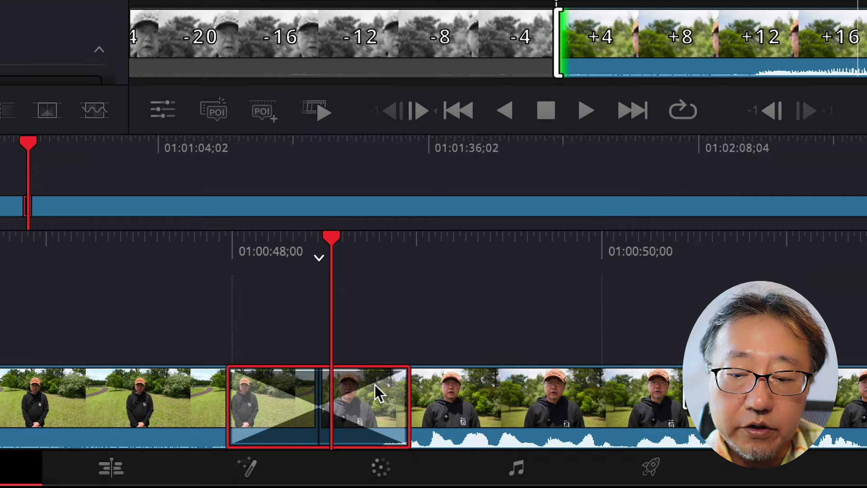
Choose エッジワイプ (edge wipe) as the new type for the dissolve near 01:00:48.
right_click(374, 385)
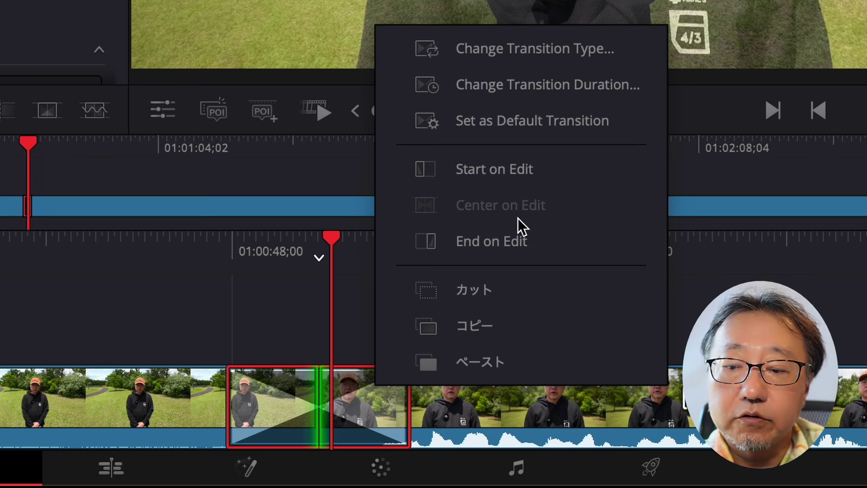
left_click(544, 48)
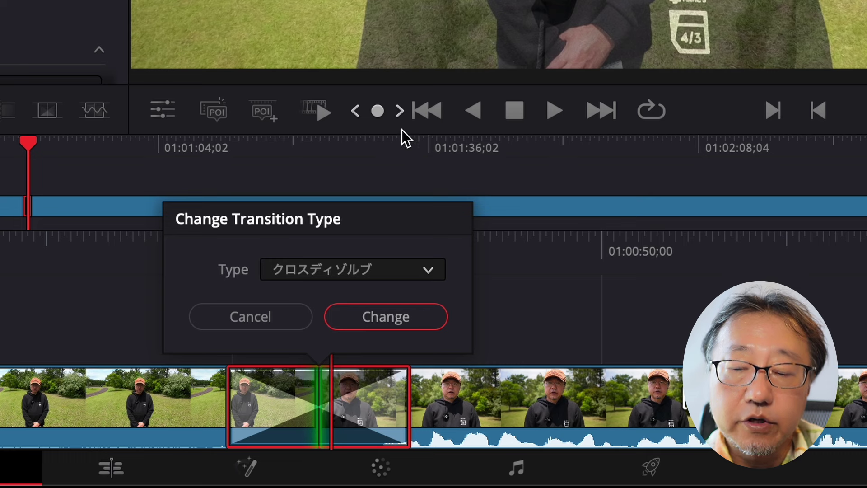
left_click(428, 270)
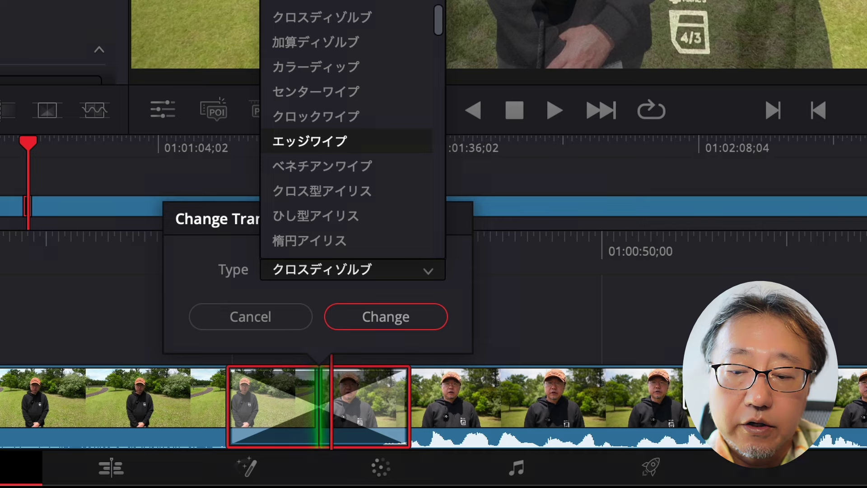
left_click(321, 144)
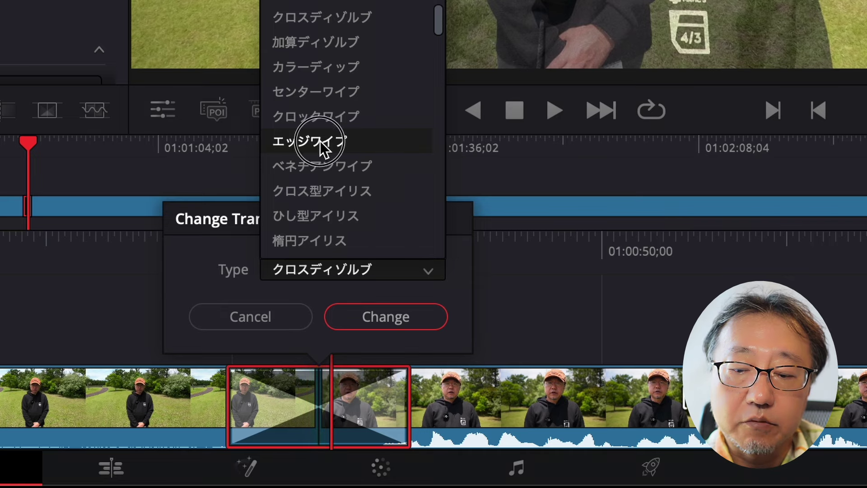
Apply the edge wipe to the cut and preview it.
left_click(368, 315)
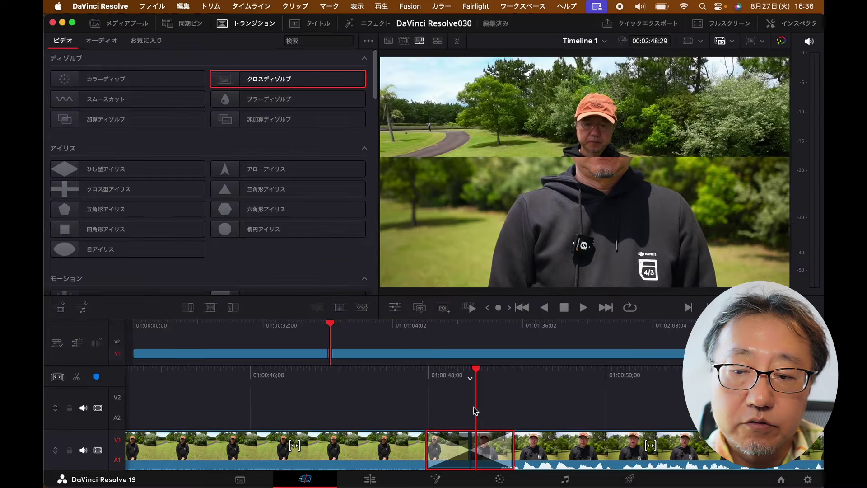
key("space")
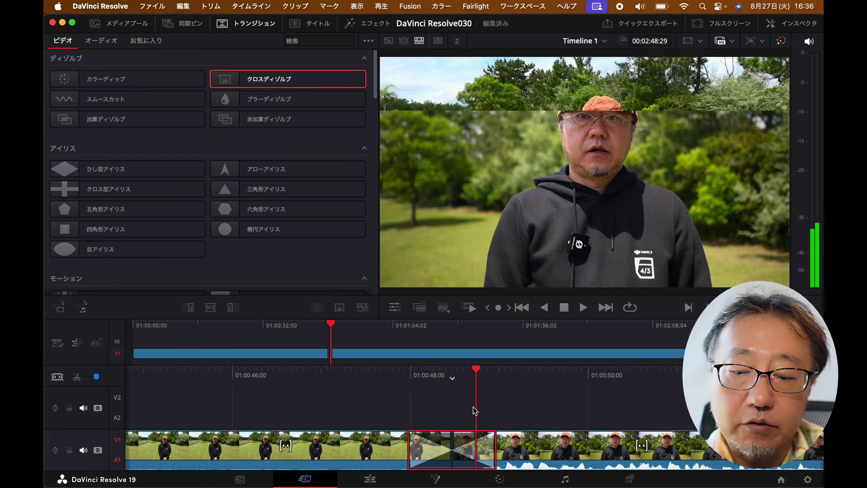
key("space")
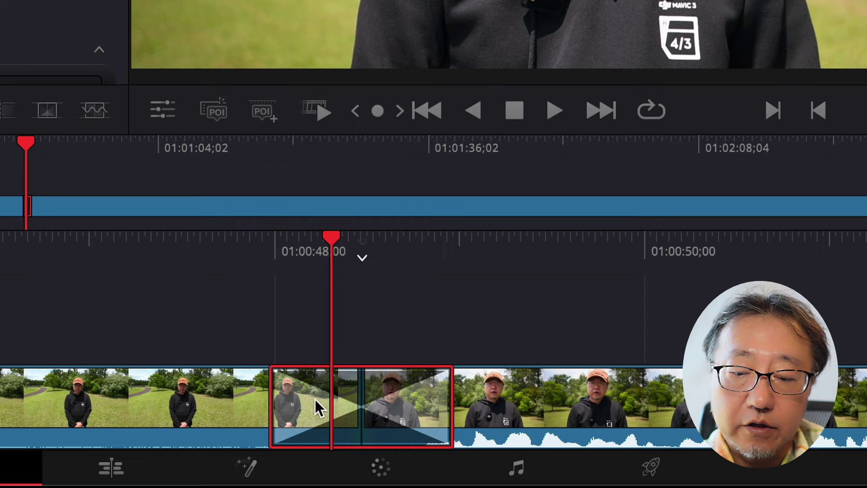
Change the edge wipe's duration to 2;00.
right_click(469, 449)
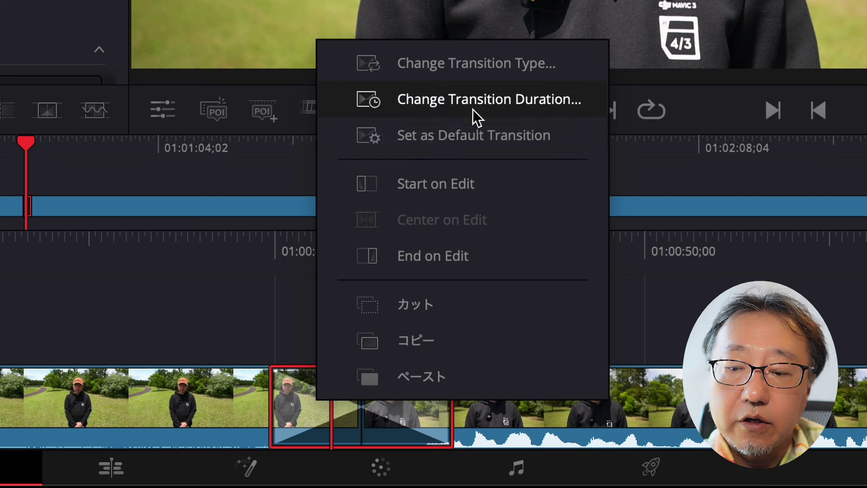
left_click(497, 110)
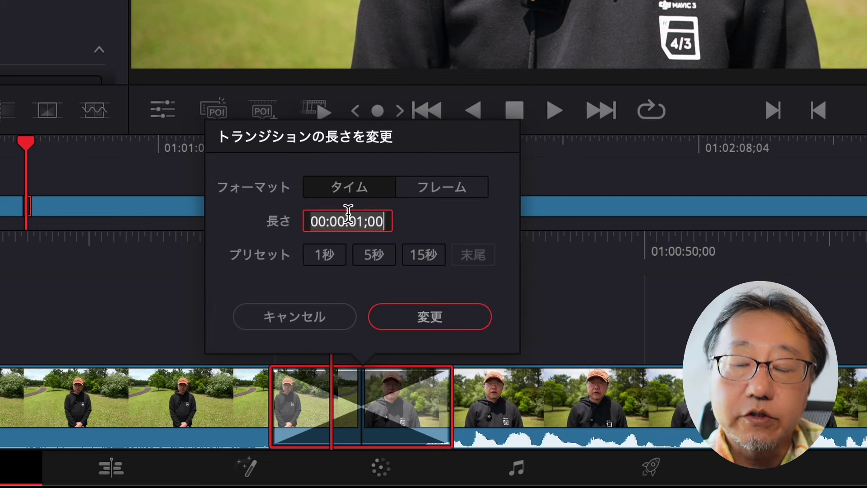
type("2;00")
left_click(430, 313)
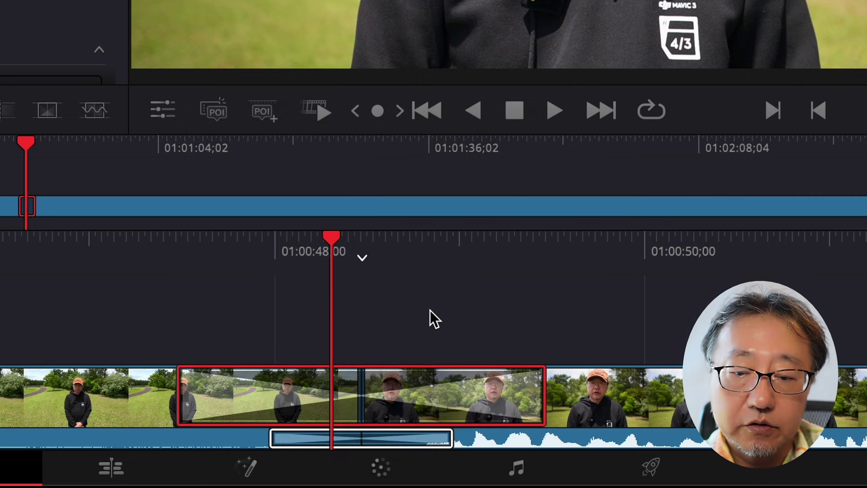
Set the 2-second edge wipe as the default transition and play it back.
right_click(266, 383)
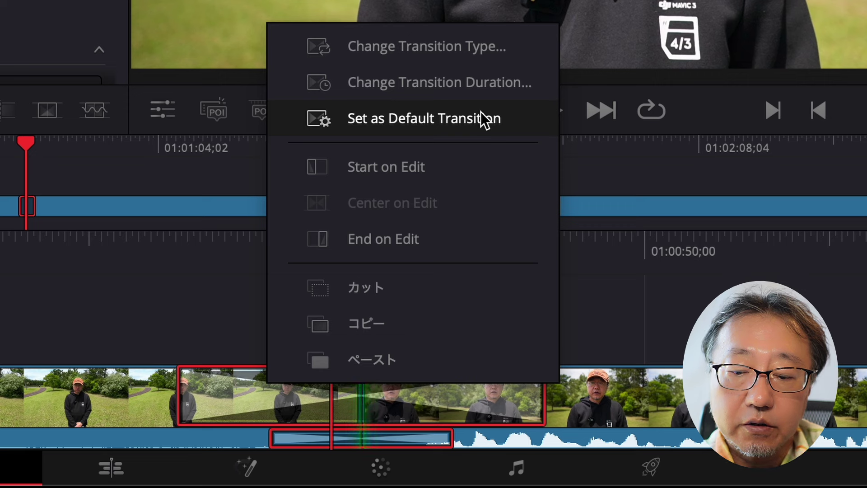
left_click(481, 113)
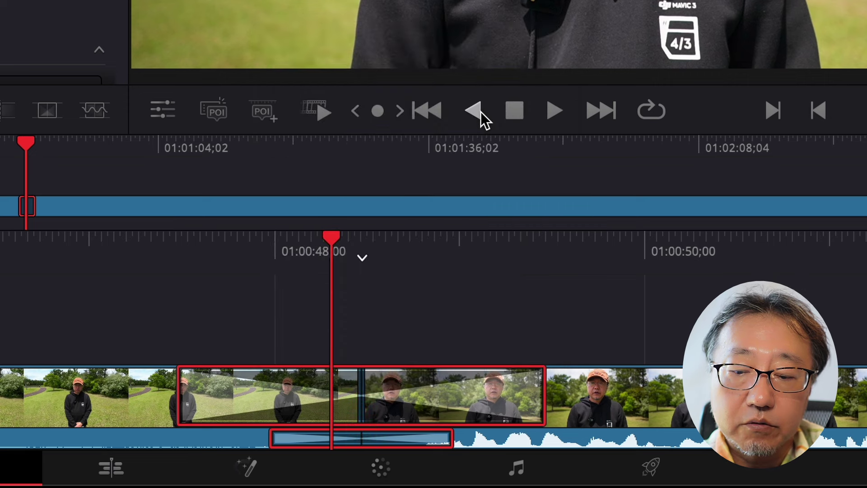
left_click(259, 389)
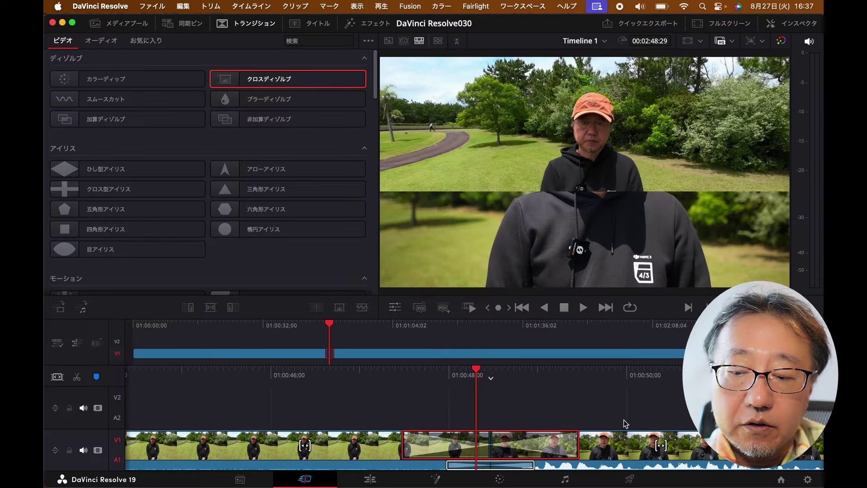
key("space")
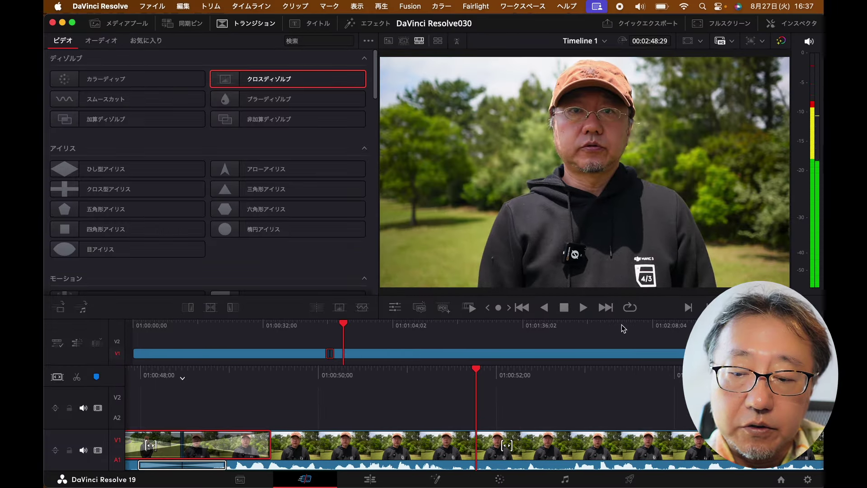
Replace the transition at the cut near 01:02:04 with the default edge wipe.
left_click(637, 325)
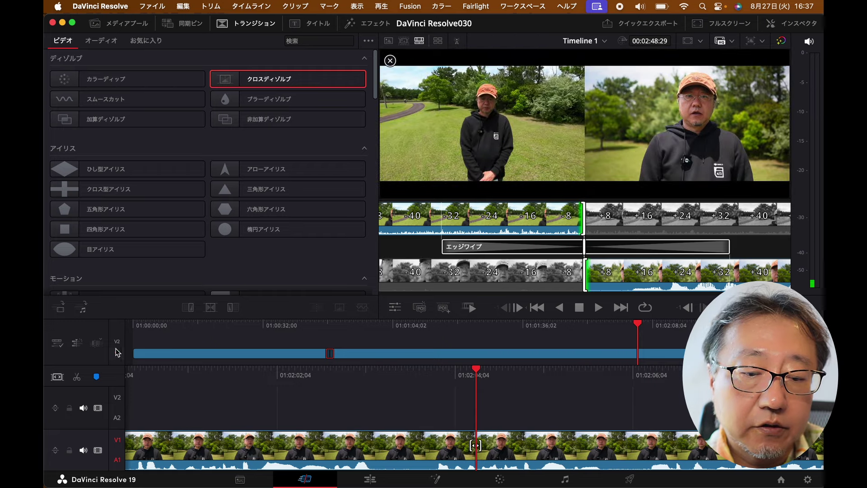
left_click(77, 378)
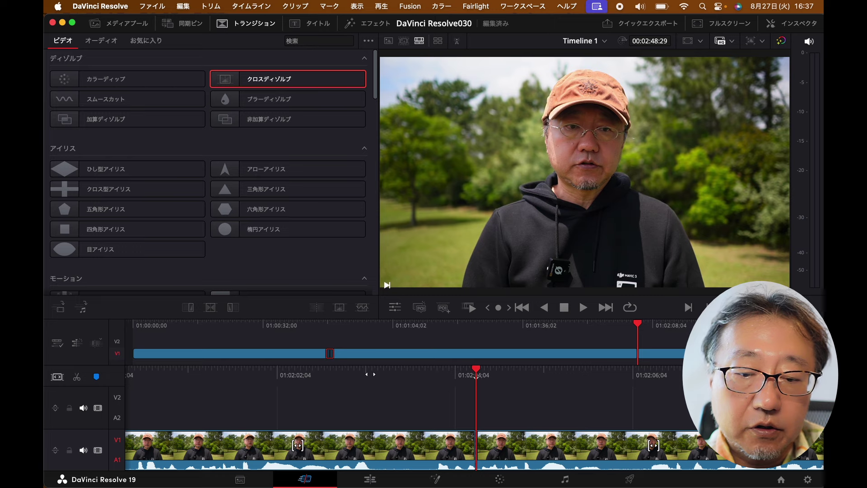
left_click(211, 307)
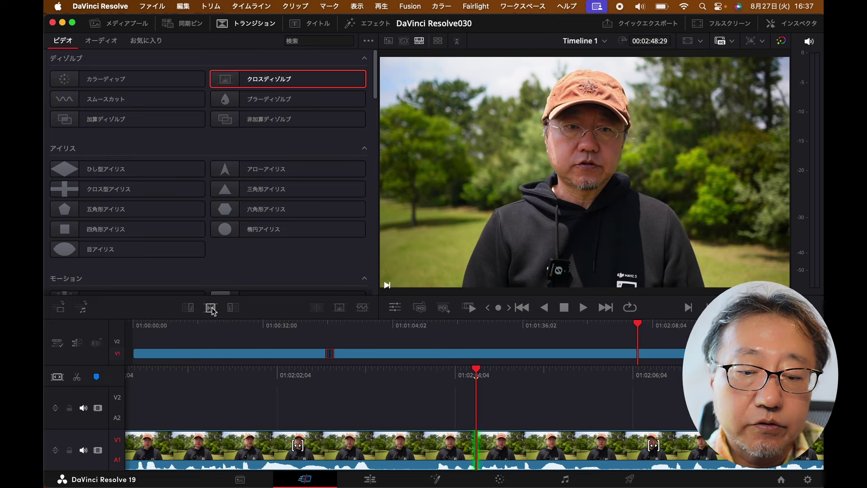
left_click(211, 308)
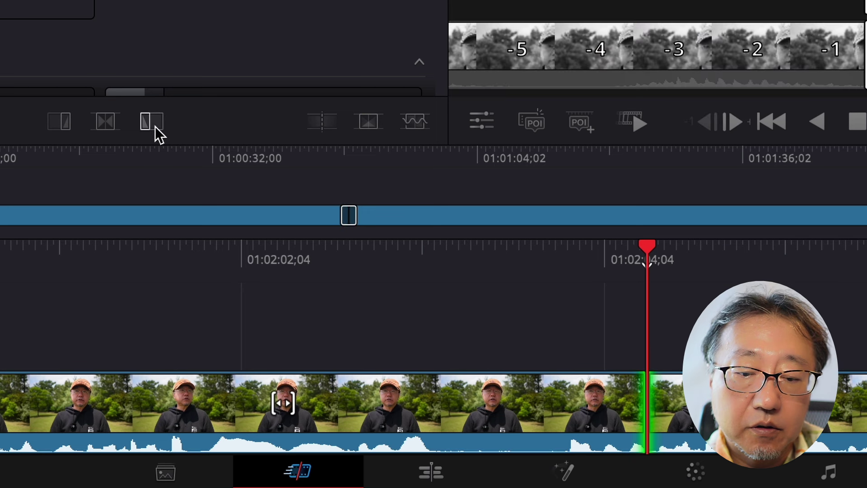
left_click(104, 123)
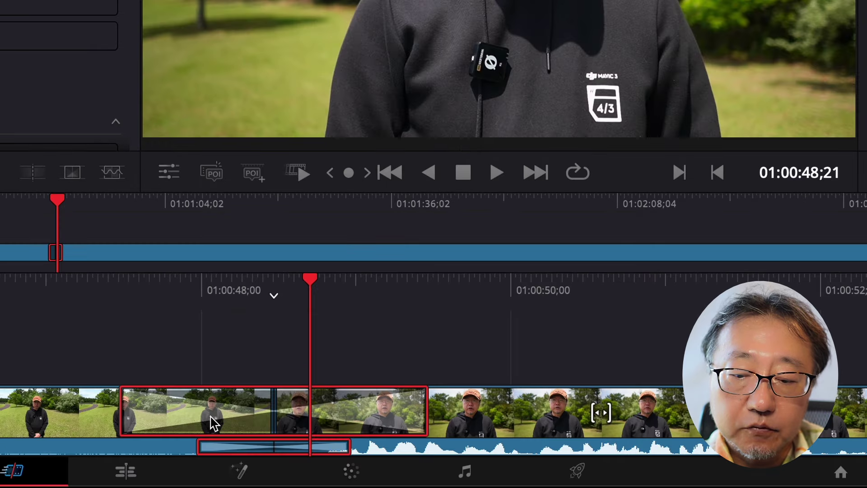
Try the edge wipe as Start on Edit, then as End on Edit.
right_click(212, 421)
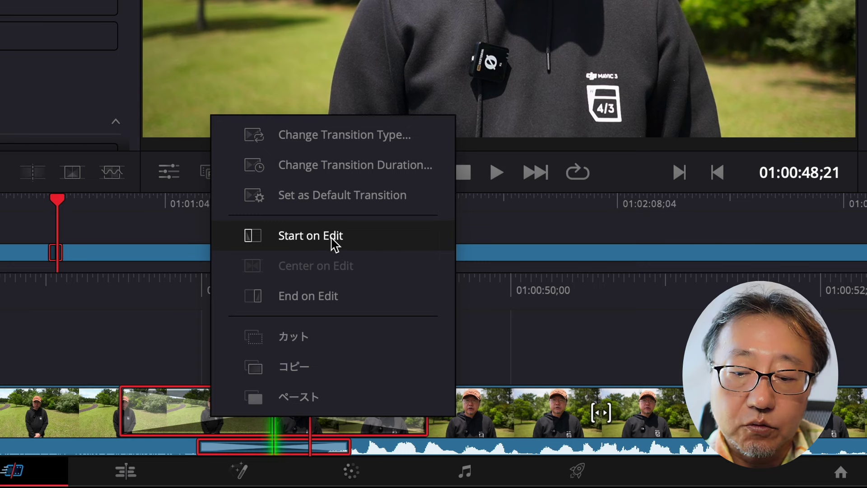
left_click(333, 245)
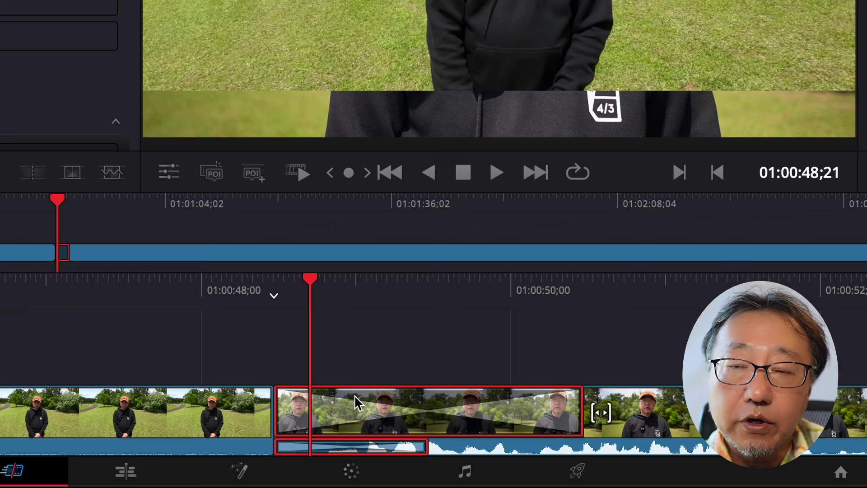
left_click(350, 396)
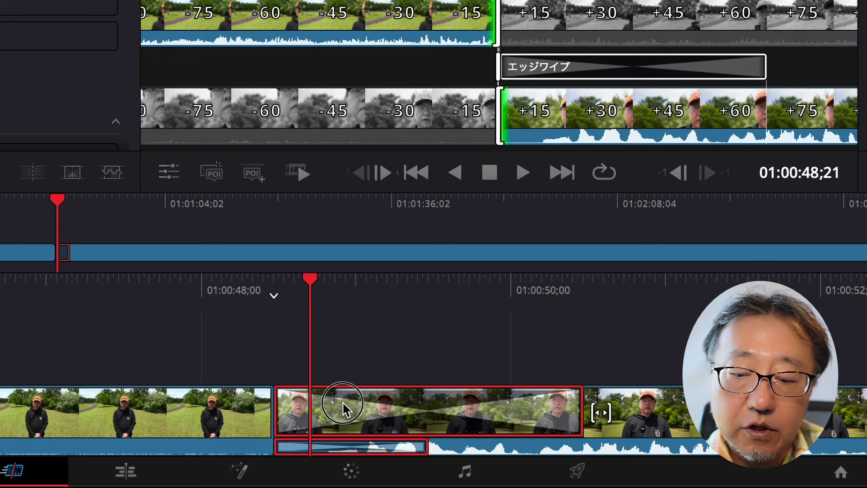
right_click(342, 400)
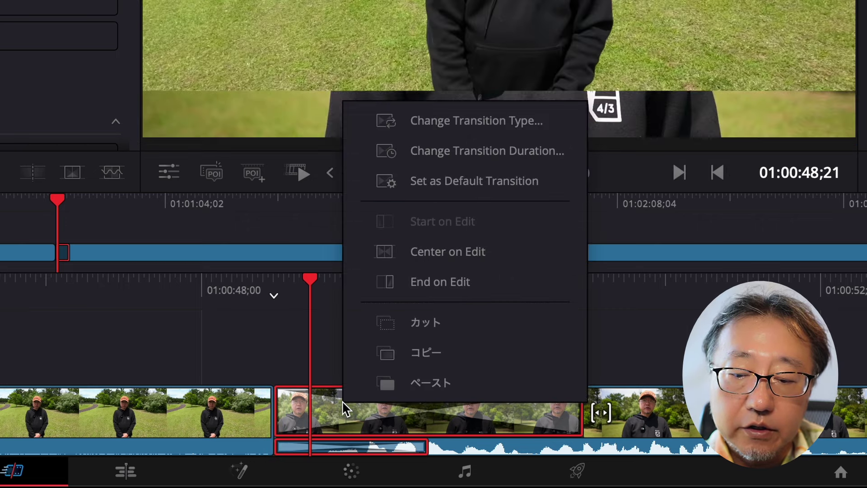
left_click(436, 289)
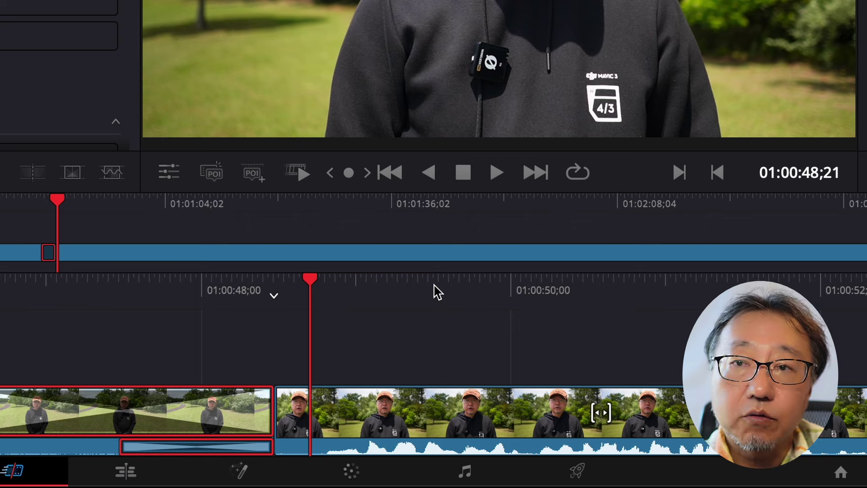
Select the transition at the cut and set the edge wipe to Center on Edit.
key("v")
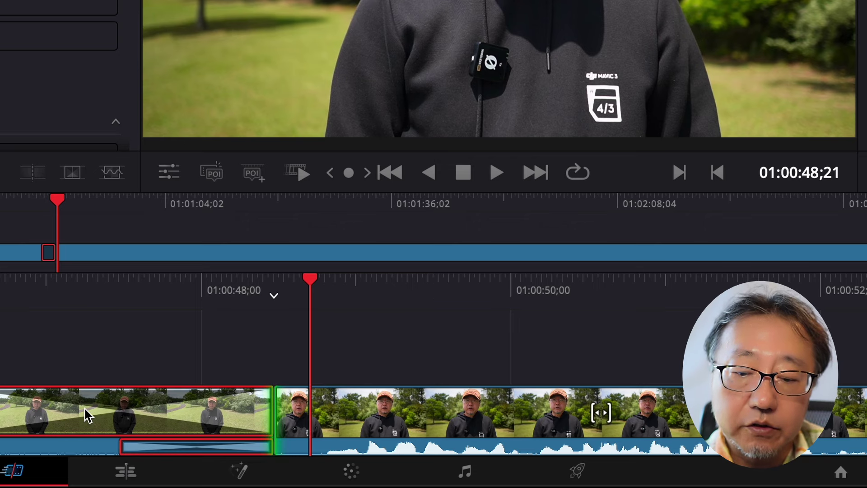
key("u")
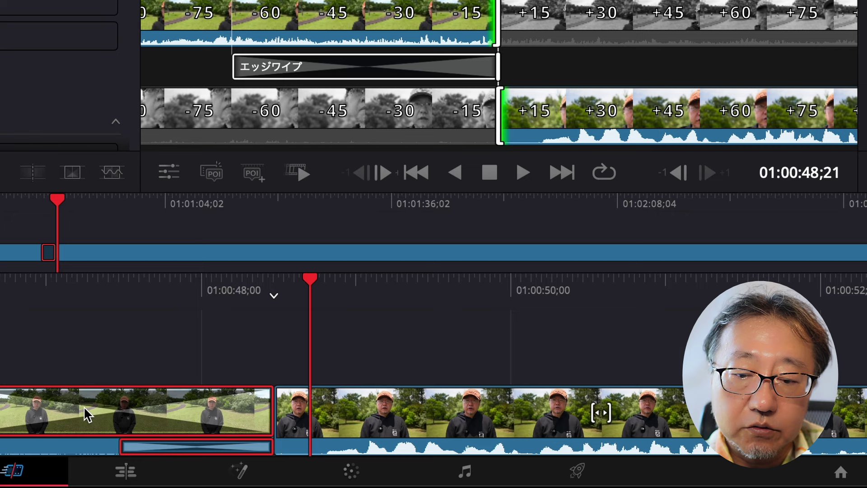
right_click(83, 406)
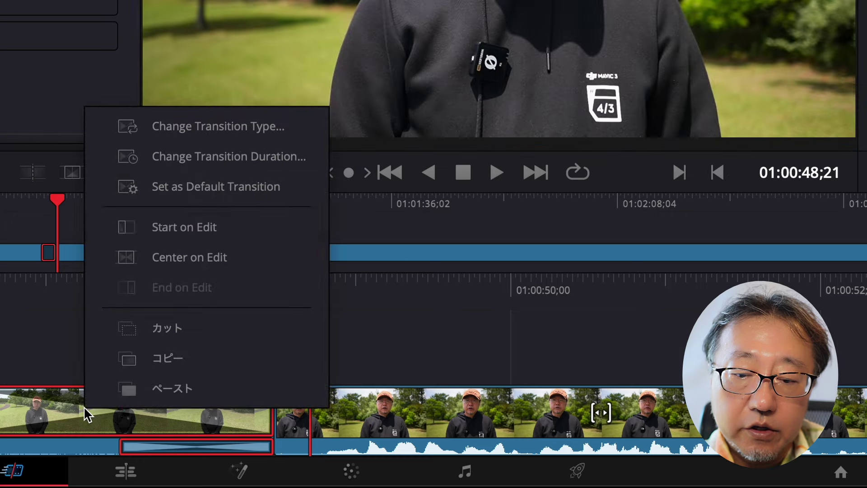
left_click(145, 256)
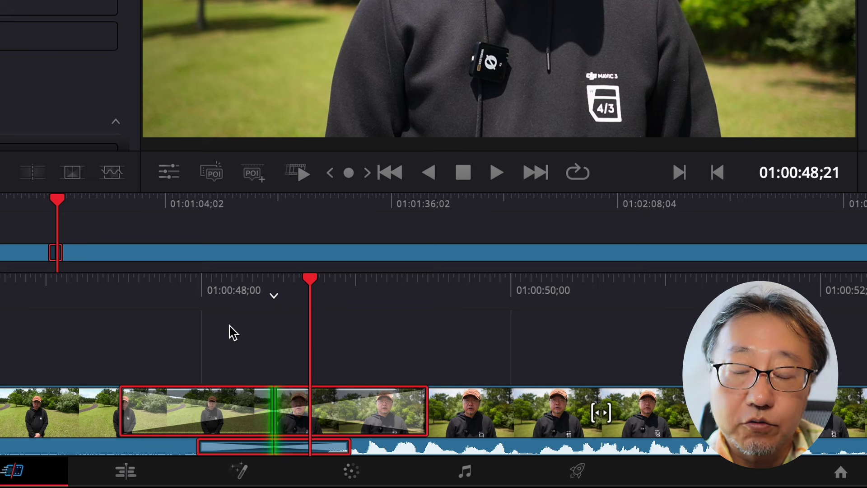
right_click(176, 394)
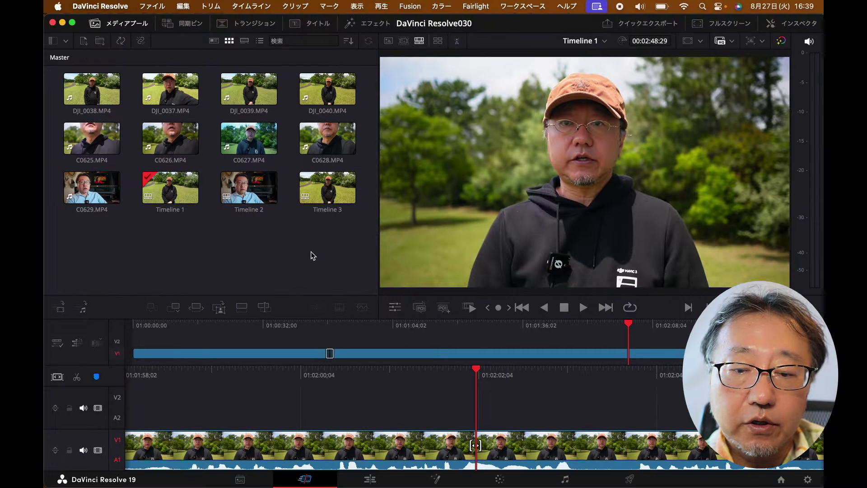
Open Timeline 3 and delete all of its clips.
left_click(328, 190)
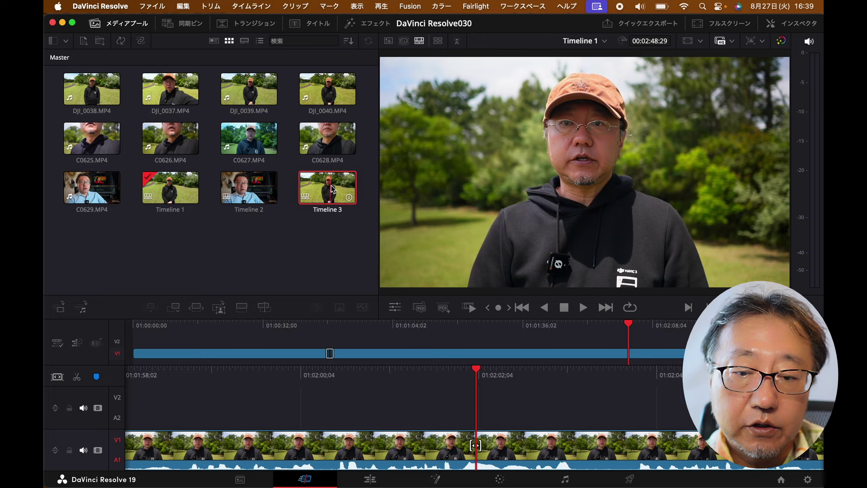
double_click(332, 189)
left_click_drag(444, 415, 480, 449)
key("BackSpace")
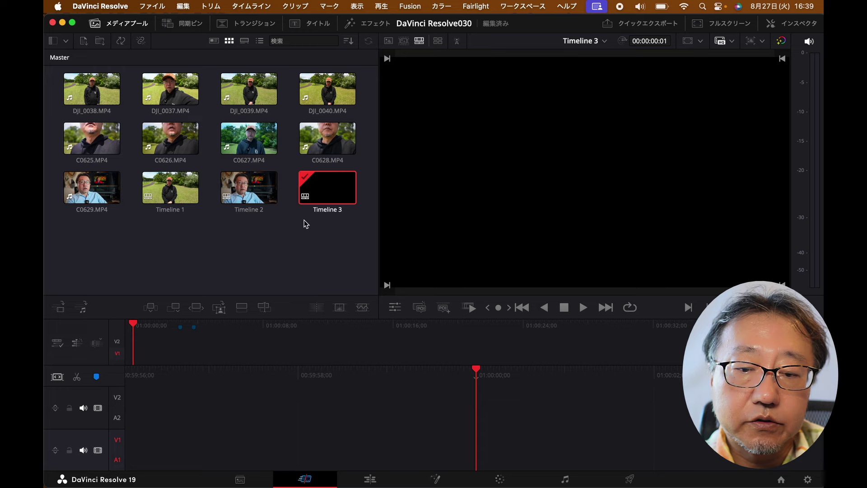
Preview the contents of Timeline 1 and Timeline 2.
left_click(162, 179)
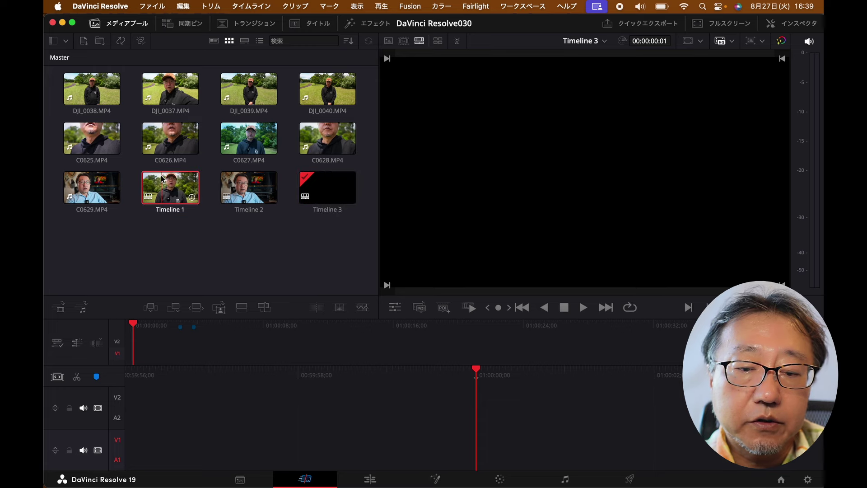
double_click(162, 178)
left_click_drag(304, 325, 358, 329)
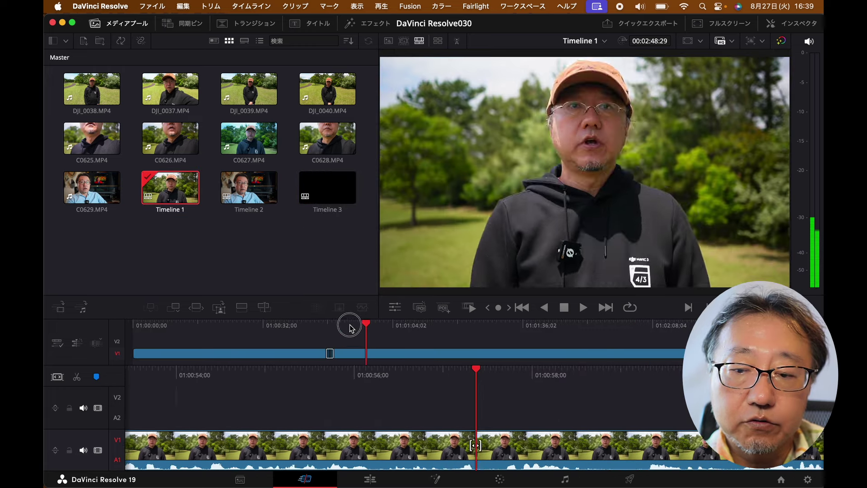
double_click(248, 187)
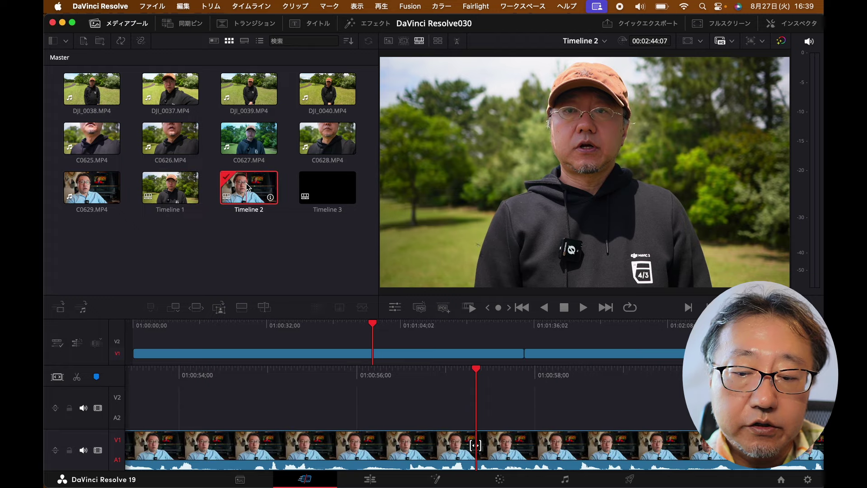
left_click_drag(505, 325, 436, 324)
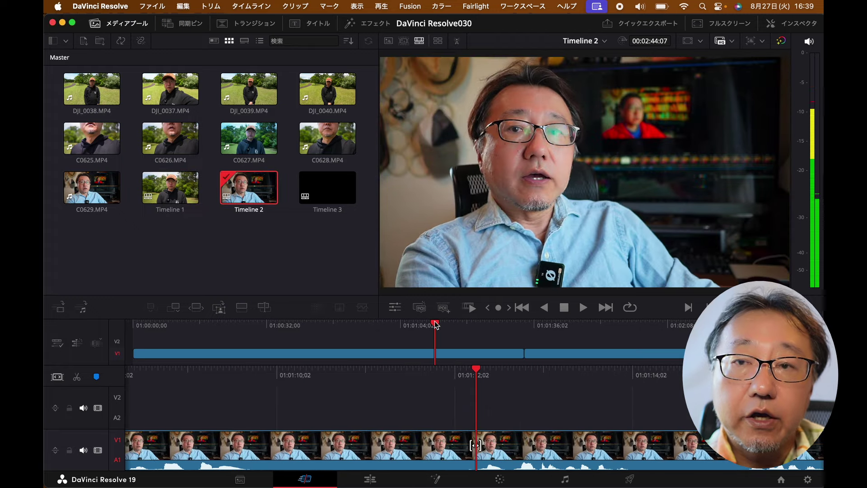
Drop Timeline 1 onto V1 of the empty Timeline 3 at 01:00:00:00.
double_click(331, 189)
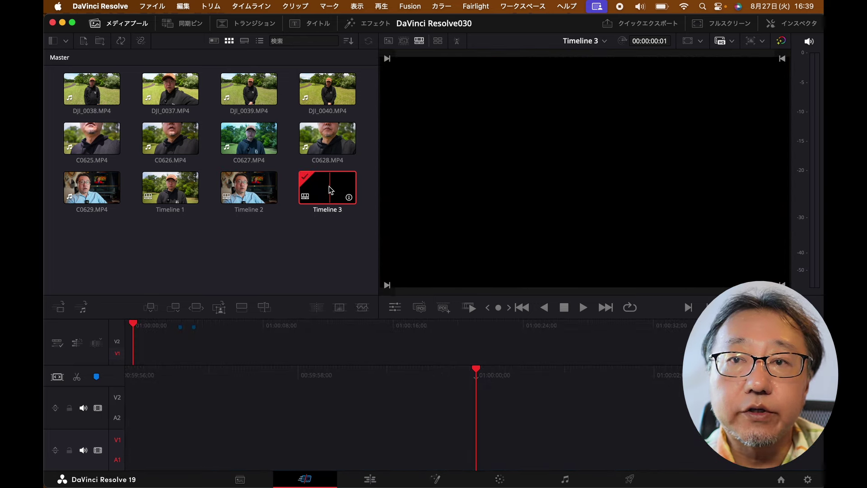
left_click(270, 236)
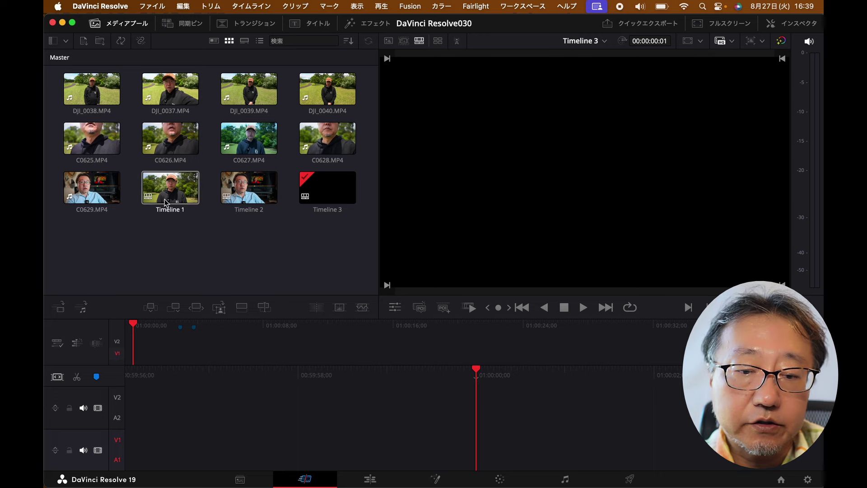
left_click_drag(166, 203, 480, 430)
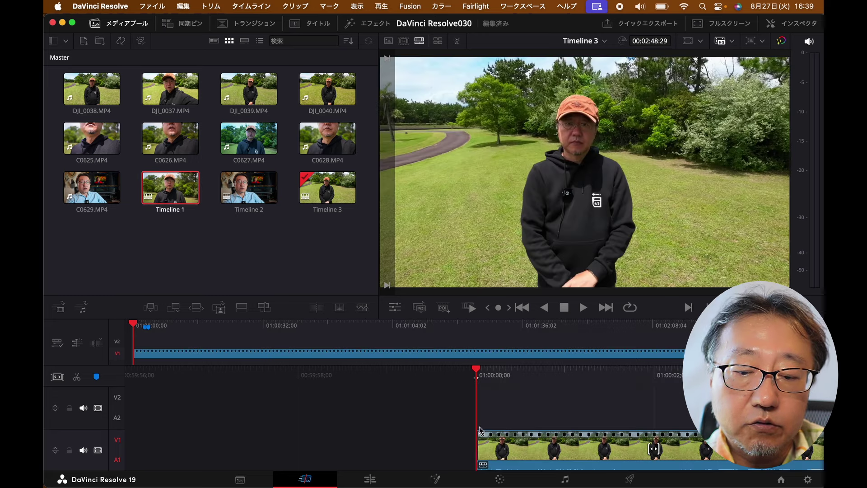
Append Timeline 2 to the end of Timeline 3, after Timeline 1.
left_click(248, 194)
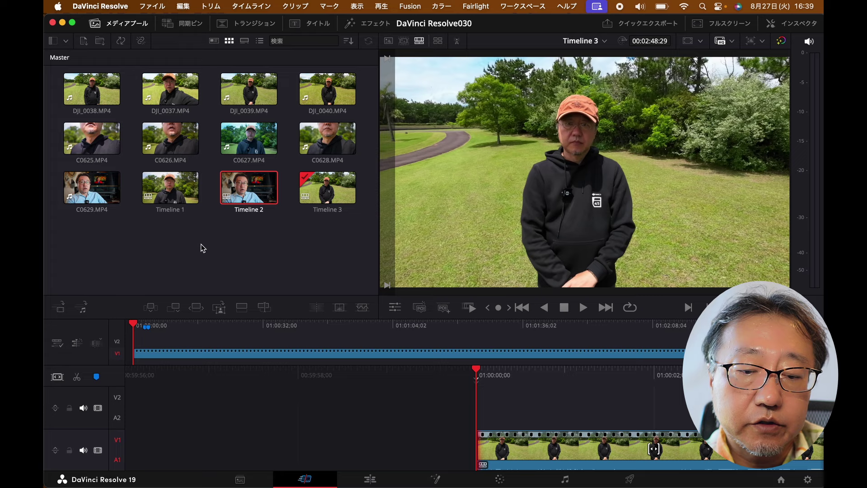
left_click(173, 307)
mouse_move(437, 326)
left_mouse_down()
mouse_move(570, 333)
mouse_move(370, 334)
left_mouse_up()
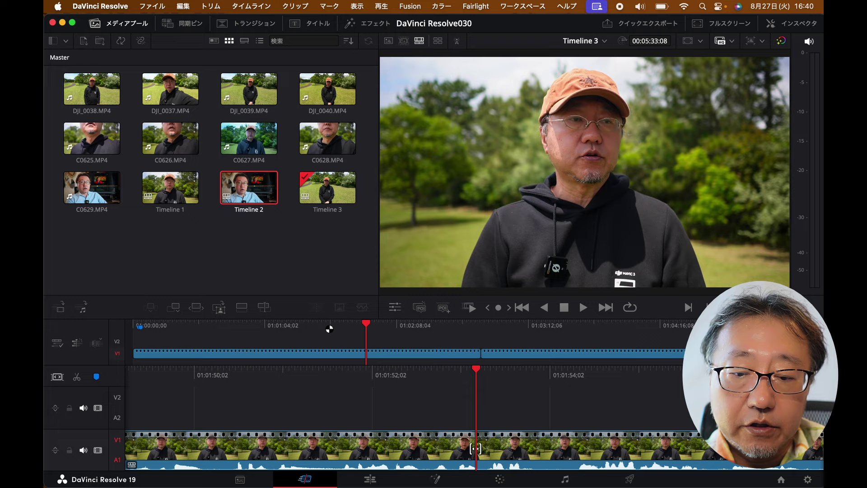
Review the joined timeline, selecting the nested Timeline 1 clip and playing in reverse with J.
left_click(307, 324)
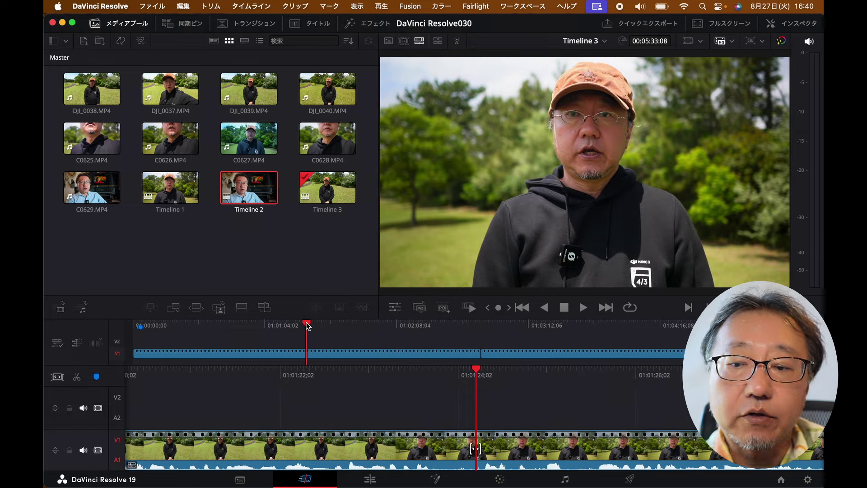
key("b")
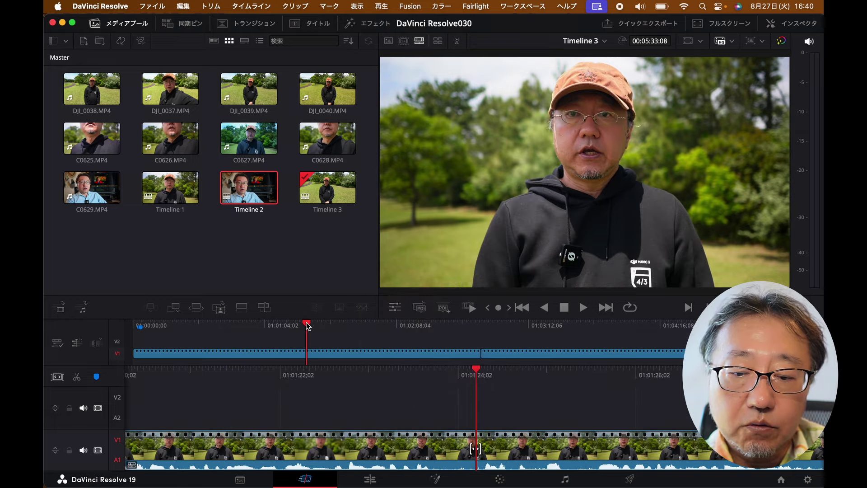
left_click(322, 324)
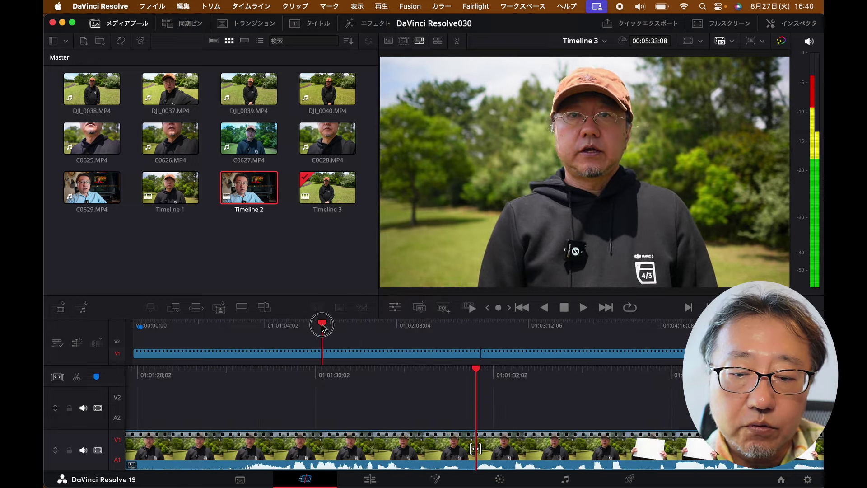
left_click(353, 352)
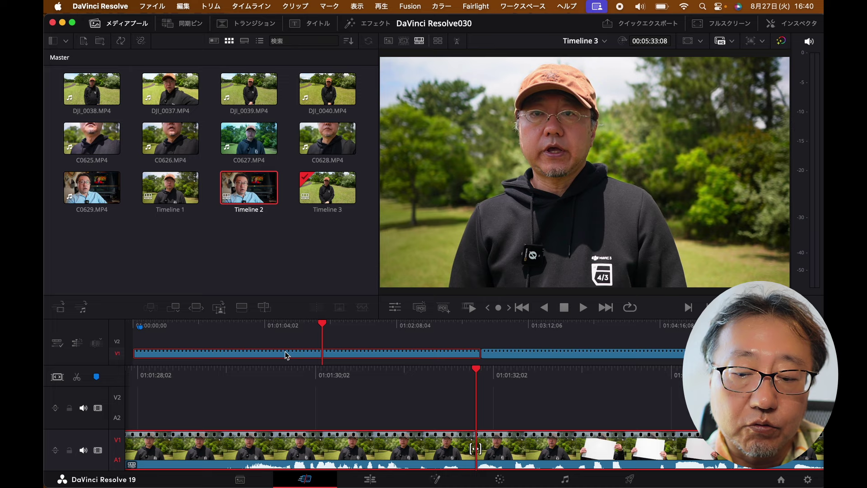
key("j")
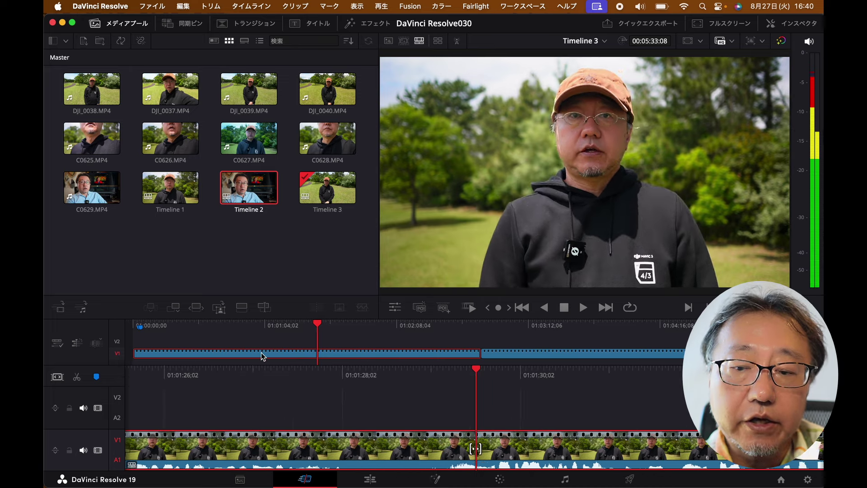
key("j")
key("j")
key("k")
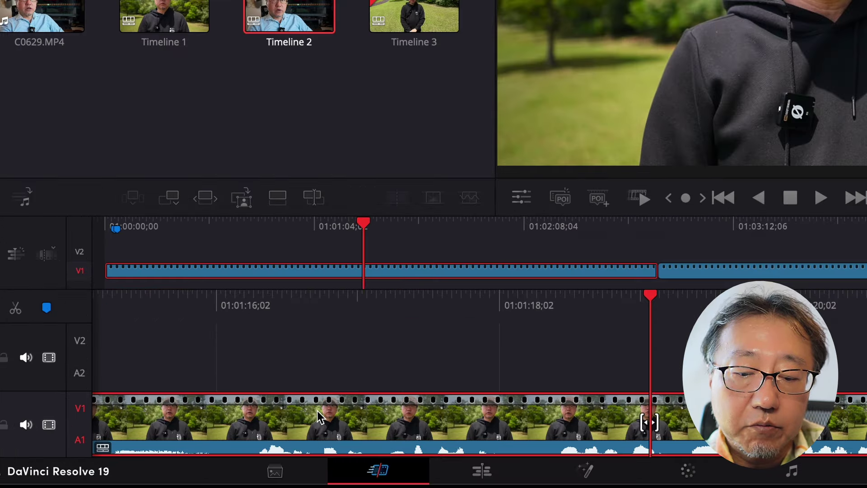
Break the nested Timeline 1 clip into its clips and drag the V1 transition cut earlier.
right_click(317, 411)
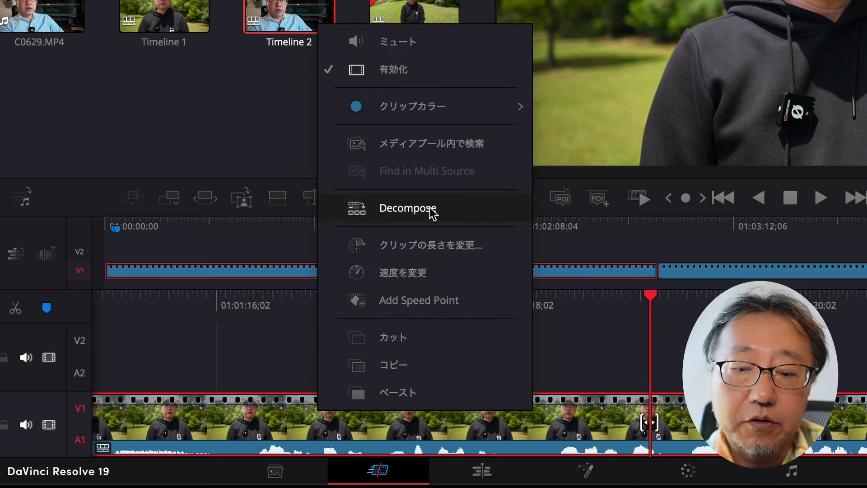
left_click(399, 209)
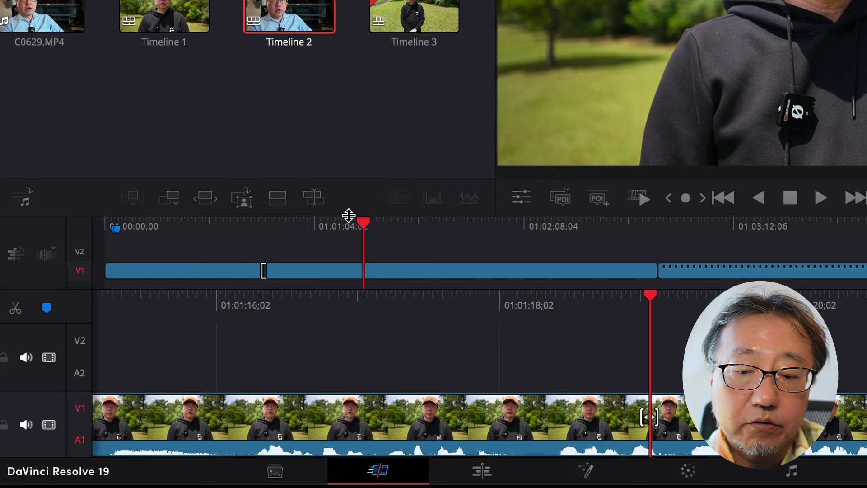
left_click(263, 229)
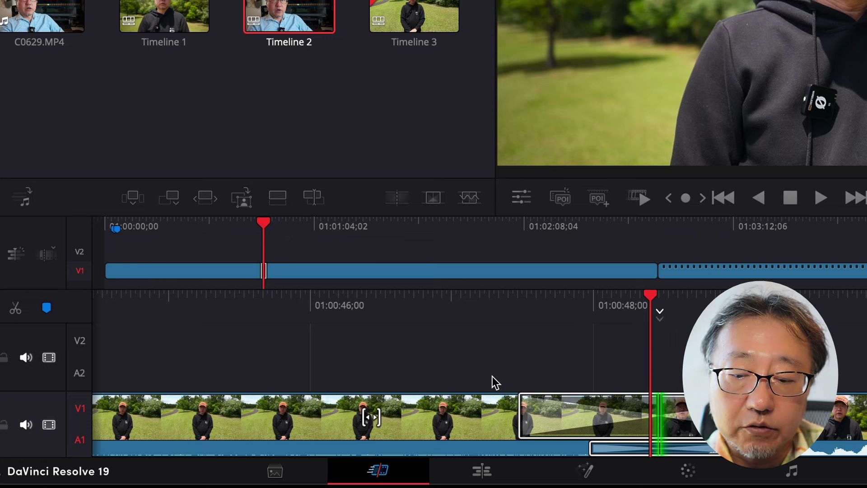
left_click_drag(659, 415, 505, 409)
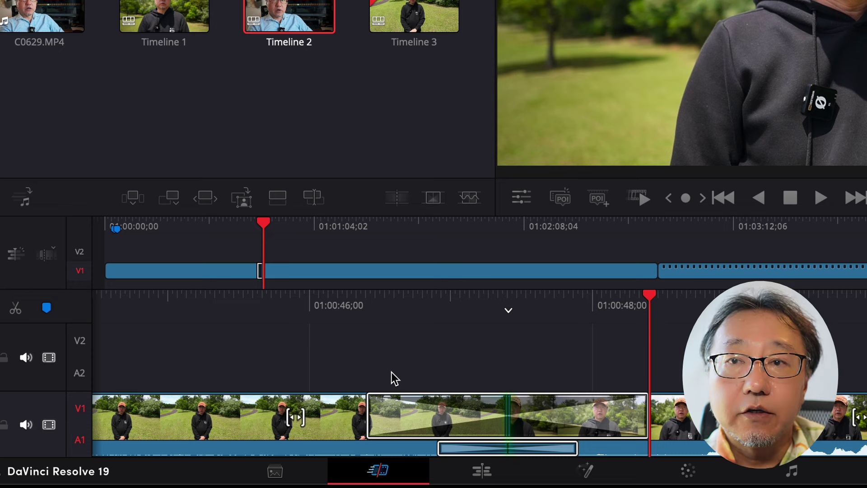
right_click(232, 405)
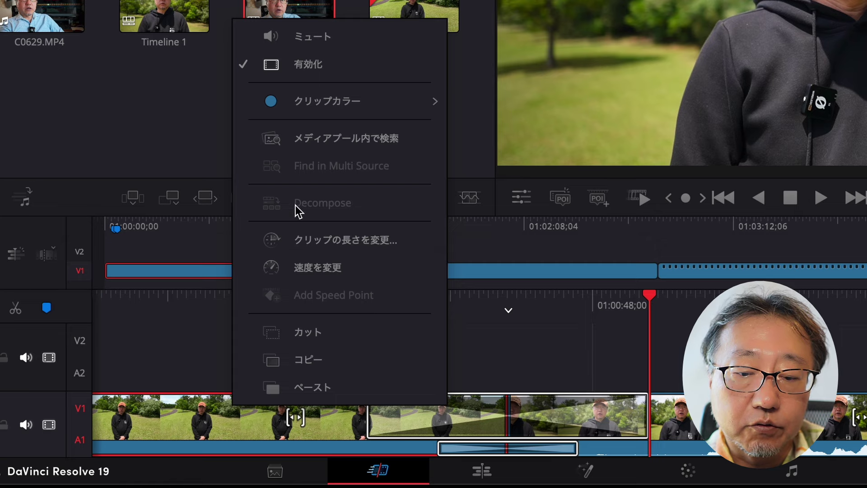
left_click(188, 354)
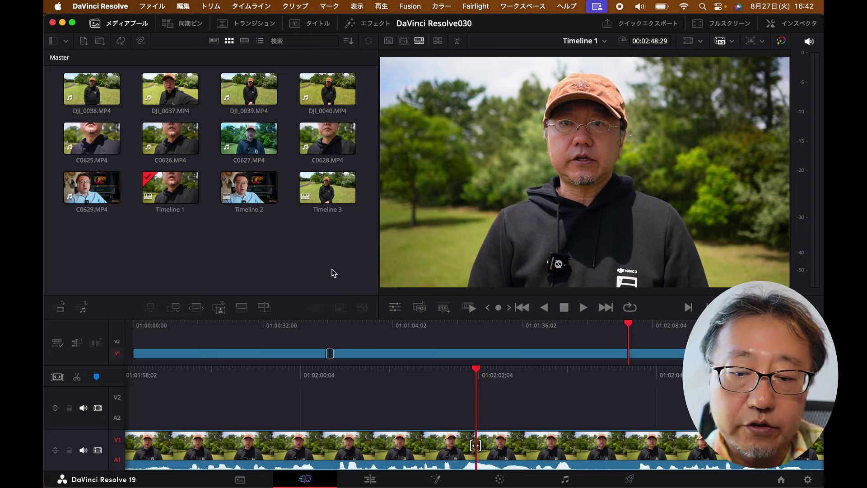
Apply the DVE effect to the park clip near 01:00:23.
left_click(234, 321)
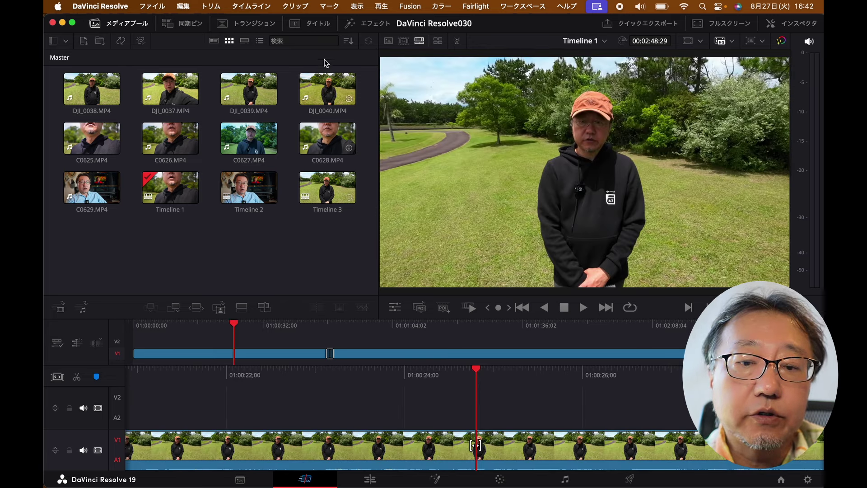
left_click(369, 23)
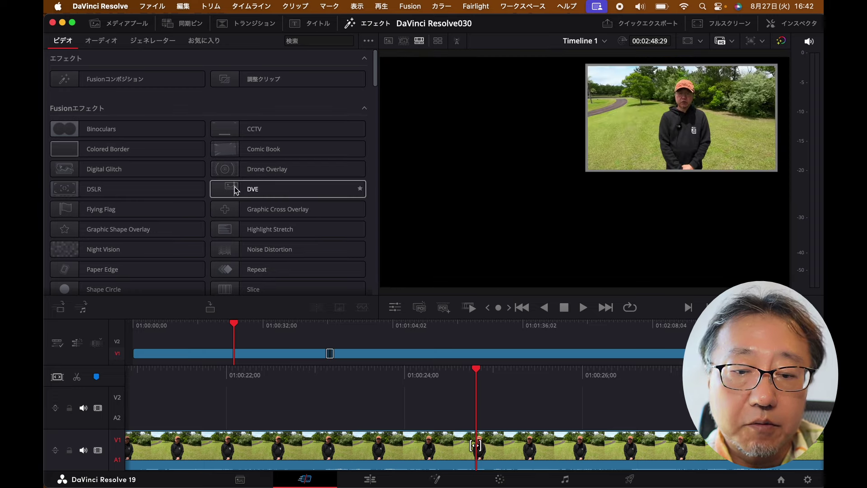
left_click_drag(235, 189, 351, 456)
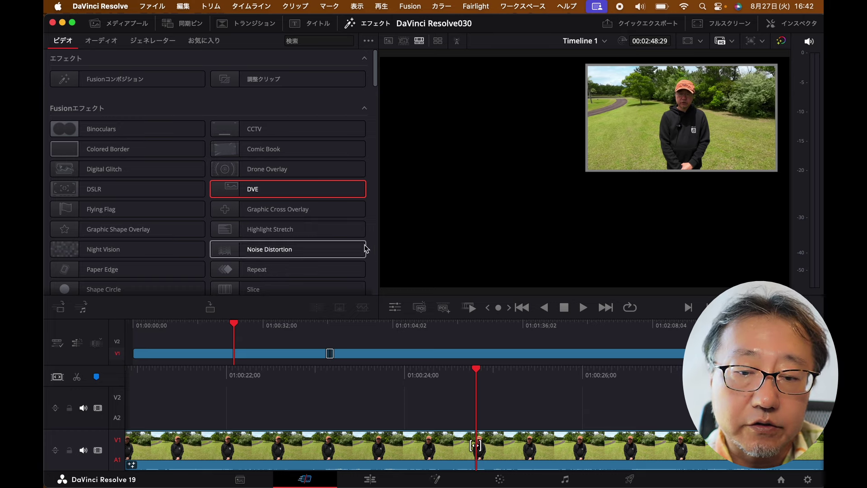
Move the park clip up to V2 and lay Timeline 2 beneath it on V1.
left_click(117, 26)
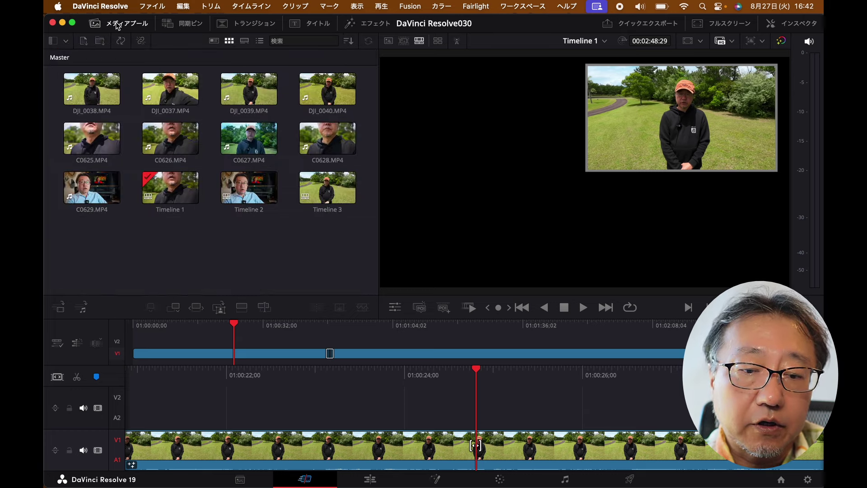
left_click(248, 187)
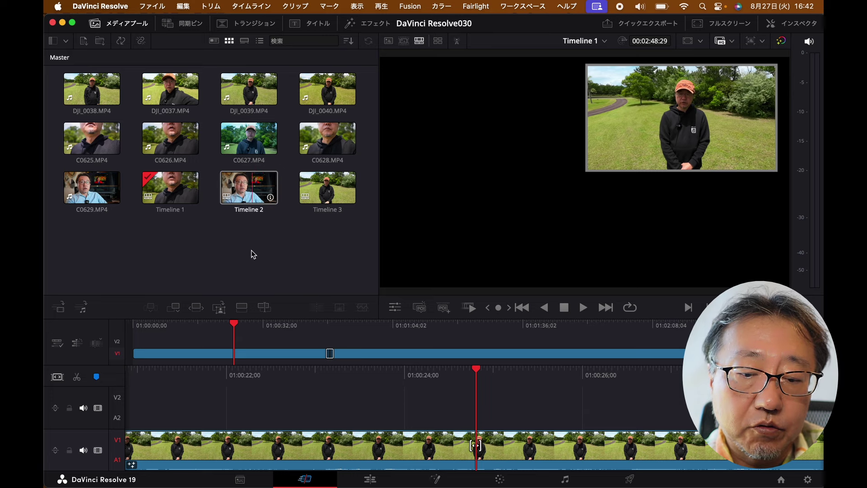
left_click_drag(228, 444, 228, 402)
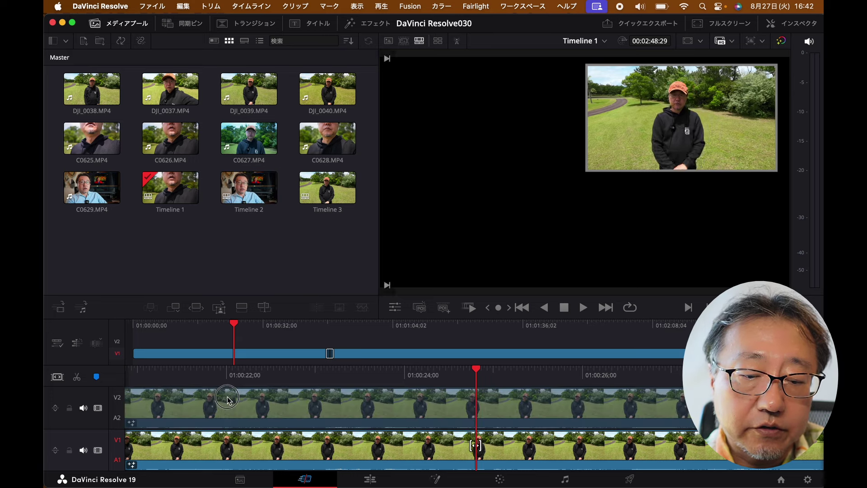
mouse_move(248, 187)
left_mouse_down()
mouse_move(179, 474)
mouse_move(152, 446)
left_mouse_up()
left_click_drag(199, 325, 215, 326)
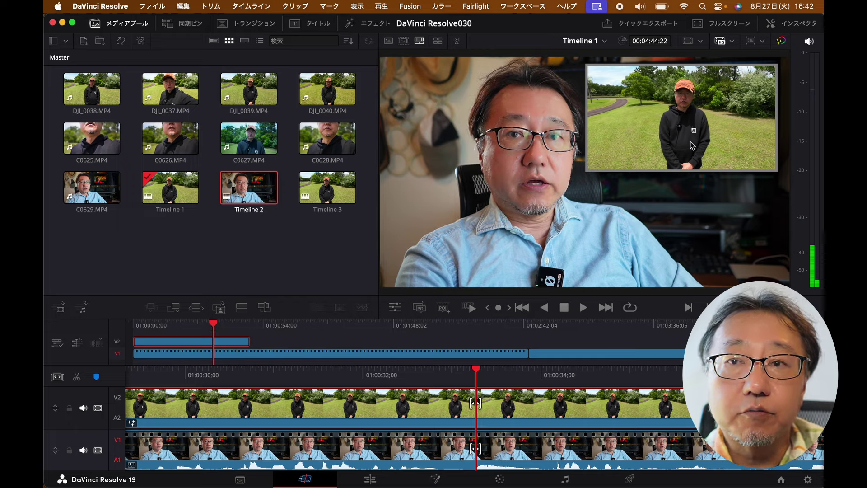
Set the park clip's DVE Position X to 0.74, Y to 0.721 and Z Position to 2.24.
left_click(791, 26)
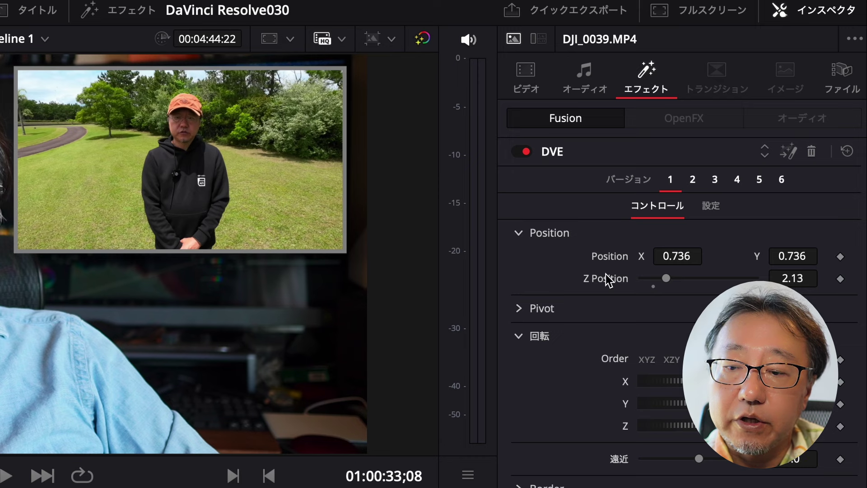
left_click(665, 256)
mouse_move(665, 256)
left_mouse_down()
mouse_move(672, 277)
mouse_move(679, 256)
left_mouse_up()
mouse_move(788, 256)
left_mouse_down()
mouse_move(753, 253)
mouse_move(786, 255)
left_mouse_up()
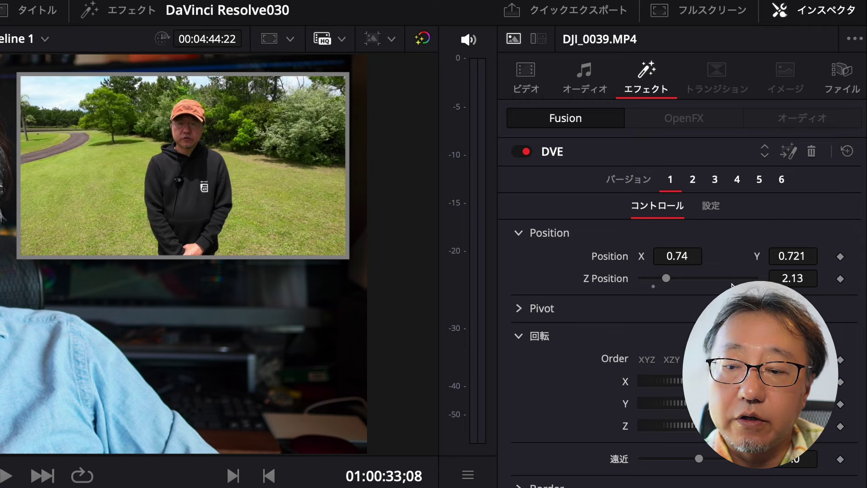
left_click_drag(790, 283, 799, 283)
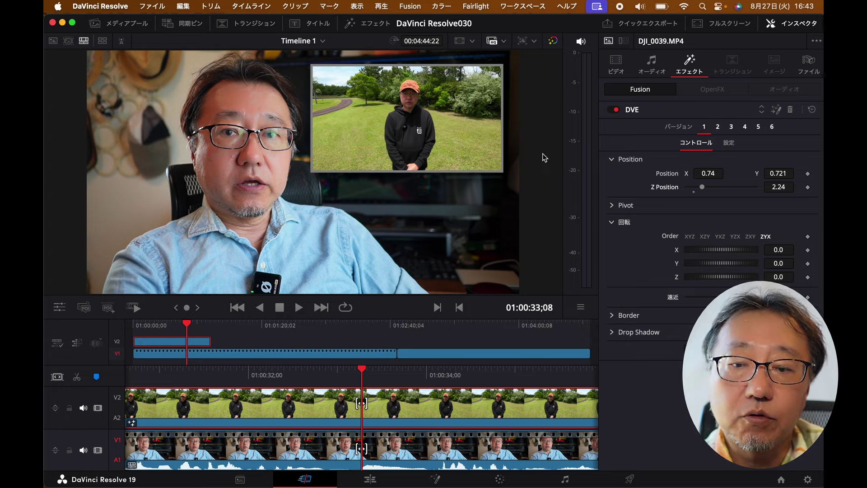
left_click_drag(274, 223, 387, 179)
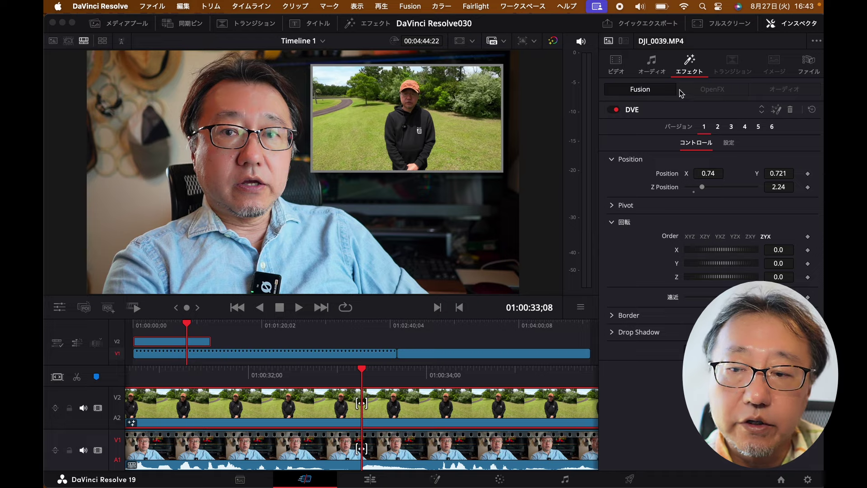
Close the Inspector and turn on the Fusion on-screen controls in the viewer.
left_click(790, 24)
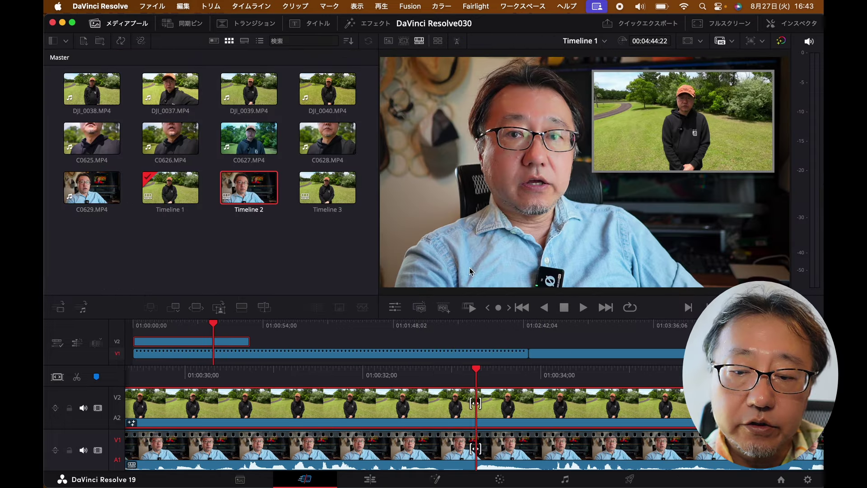
left_click(395, 307)
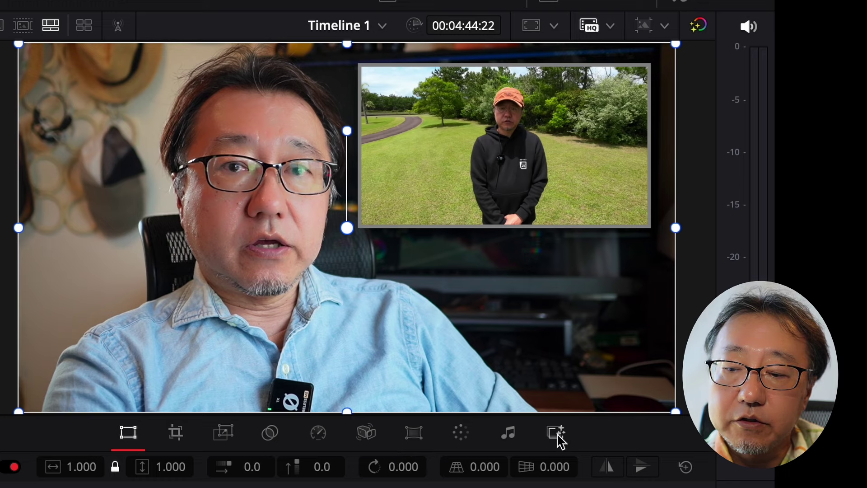
left_click(557, 433)
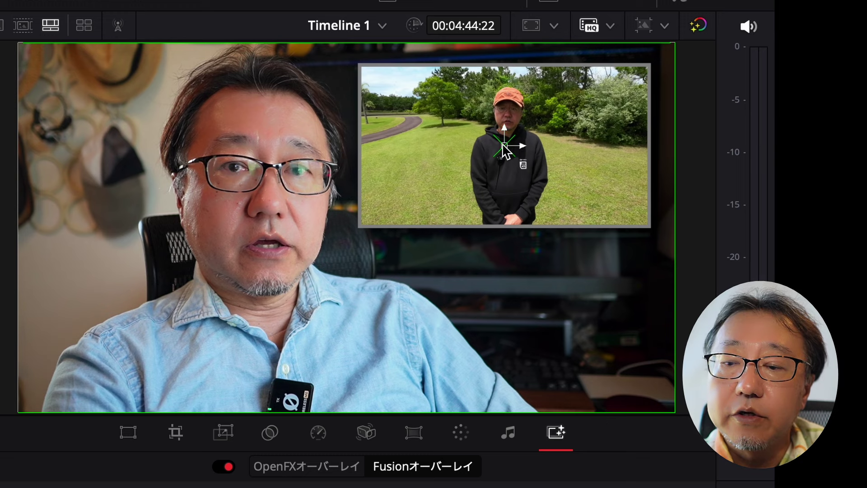
Drag the park inset around the viewer, leave it top right, and open Timeline 2.
left_click_drag(498, 183, 559, 147)
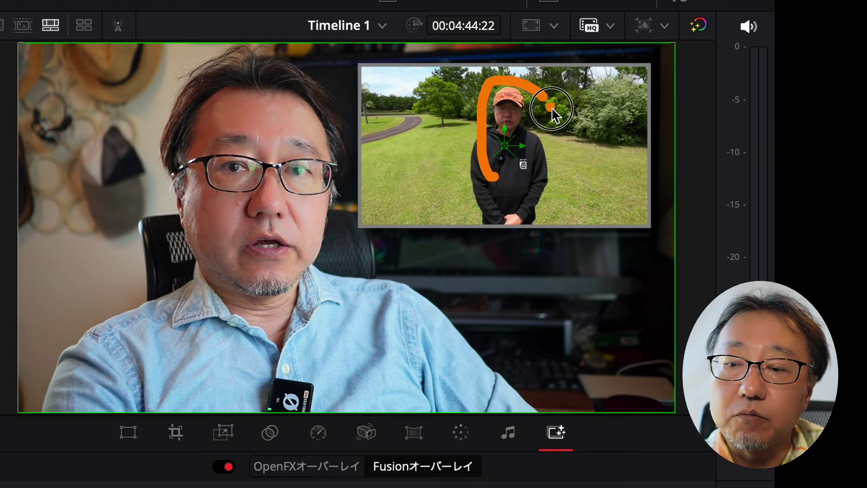
left_click(442, 213)
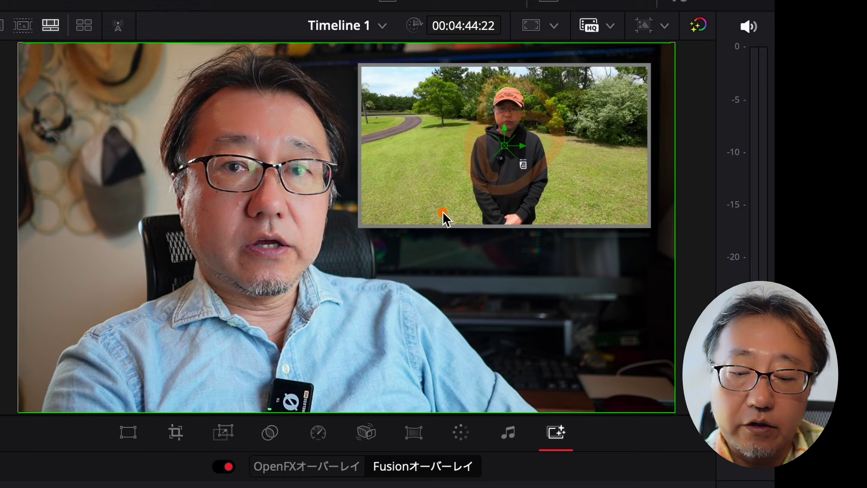
mouse_move(507, 151)
left_mouse_down()
mouse_move(495, 311)
mouse_move(194, 321)
left_mouse_up()
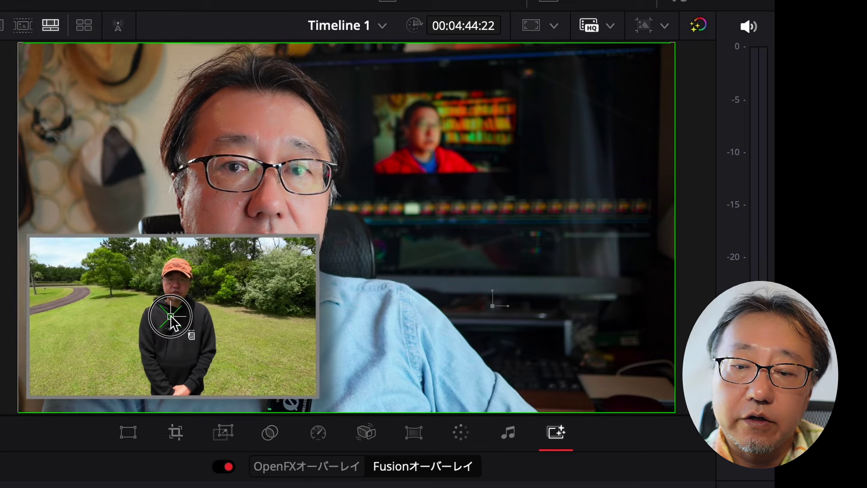
mouse_move(191, 316)
left_mouse_down()
mouse_move(526, 164)
mouse_move(508, 145)
left_mouse_up()
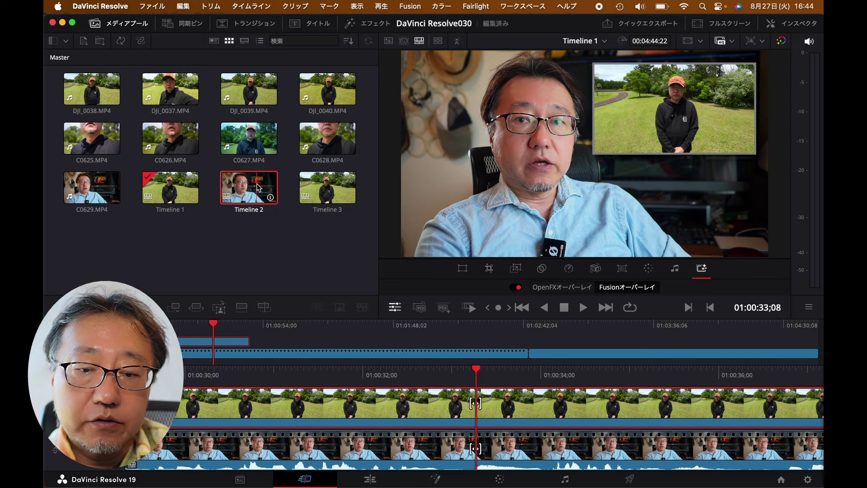
double_click(249, 187)
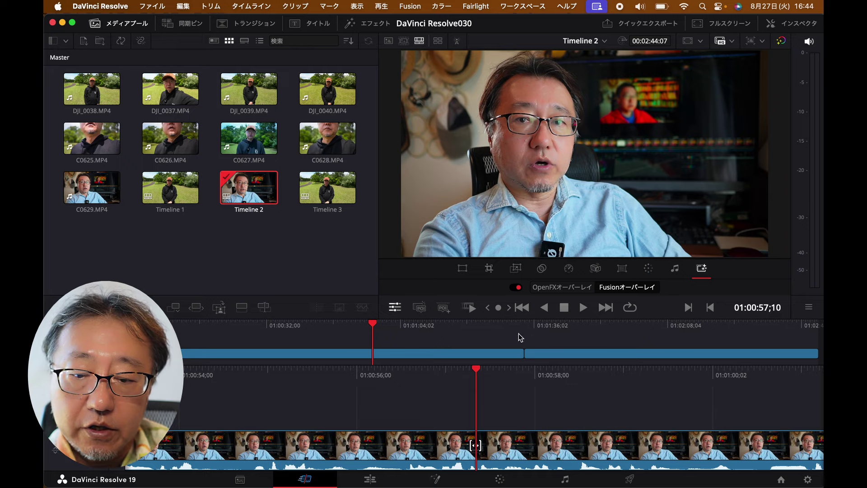
Scrub Timeline 2 between about 01:00:27 and 01:00:42, then bring up the Effects library.
left_click(291, 325)
left_click(322, 449)
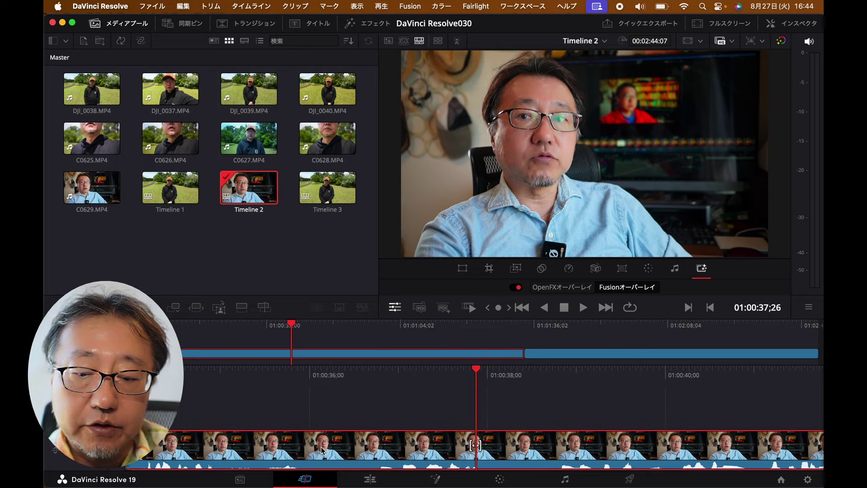
left_click(244, 325)
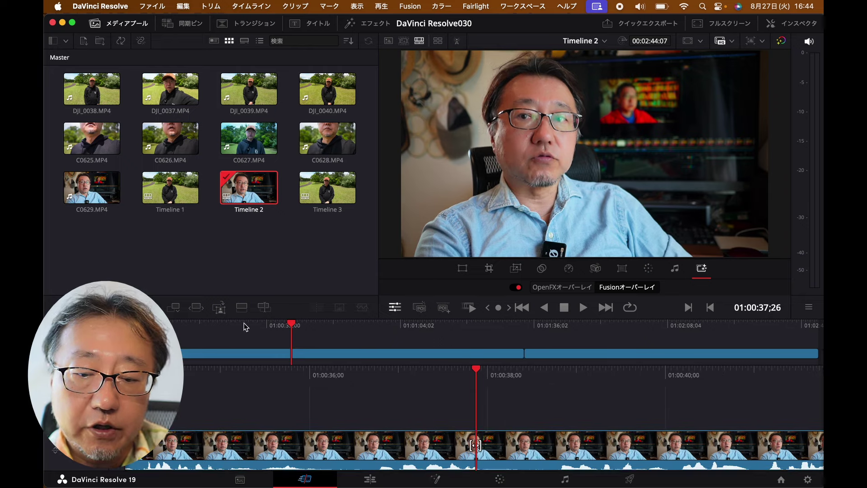
left_click(296, 325)
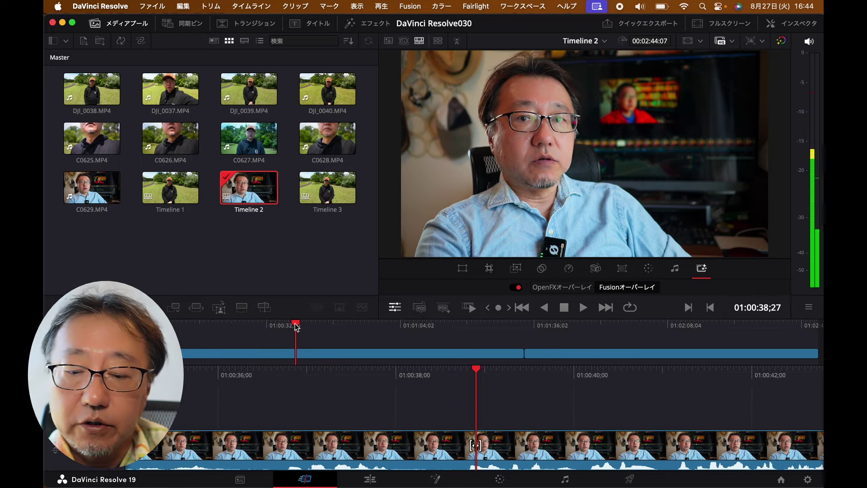
left_click(263, 325)
left_click_drag(281, 324, 257, 325)
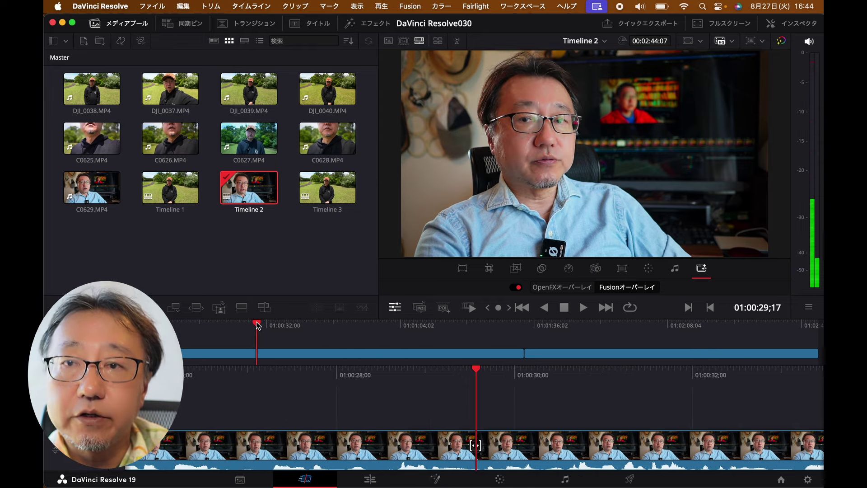
mouse_move(266, 325)
left_mouse_down()
mouse_move(309, 325)
mouse_move(287, 328)
left_mouse_up()
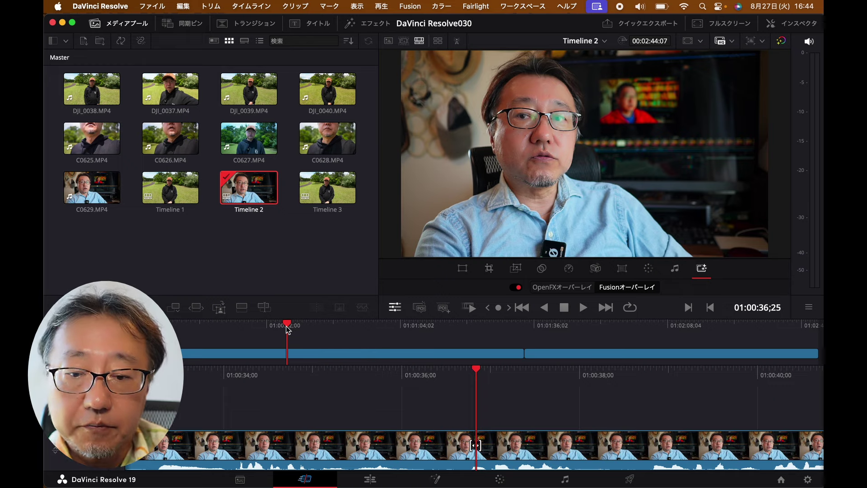
left_click(297, 326)
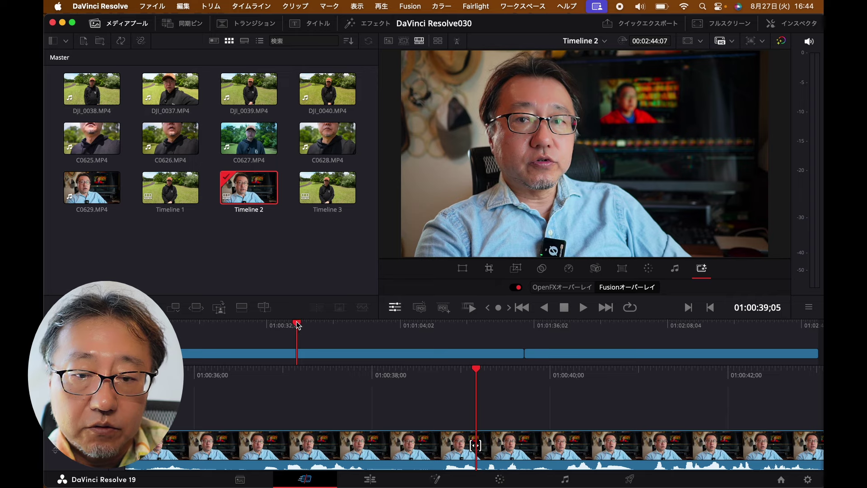
left_click(364, 25)
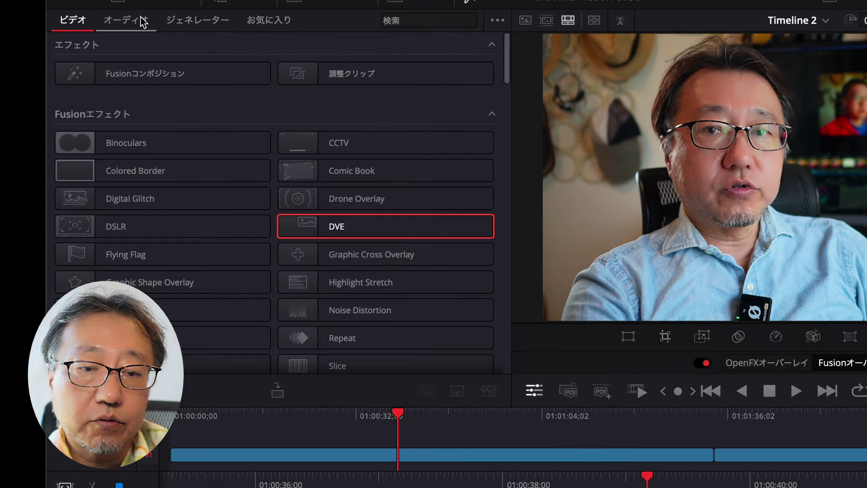
Apply the Stereo Fixer audio effect to C0629 and switch it to the fourth Format mode.
left_click(108, 40)
scroll(243, 137, "down", 1)
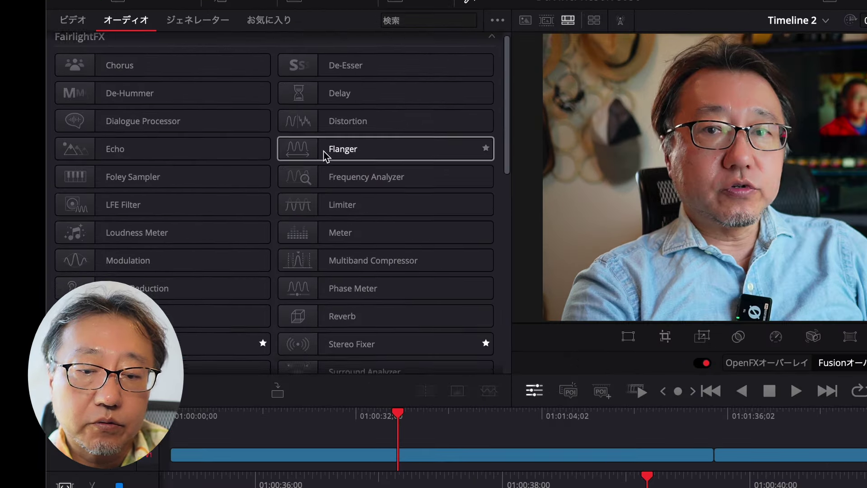
scroll(325, 156, "down", 5)
mouse_move(306, 82)
left_mouse_down()
mouse_move(323, 135)
mouse_move(514, 454)
left_mouse_up()
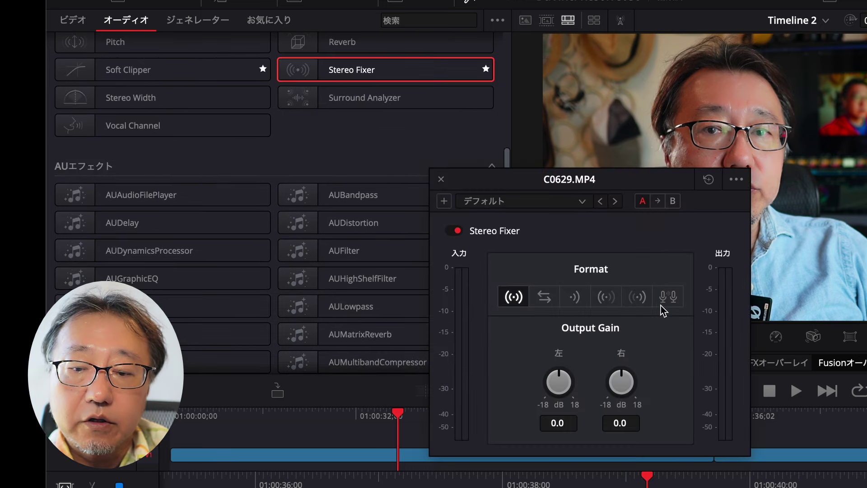
left_click(606, 298)
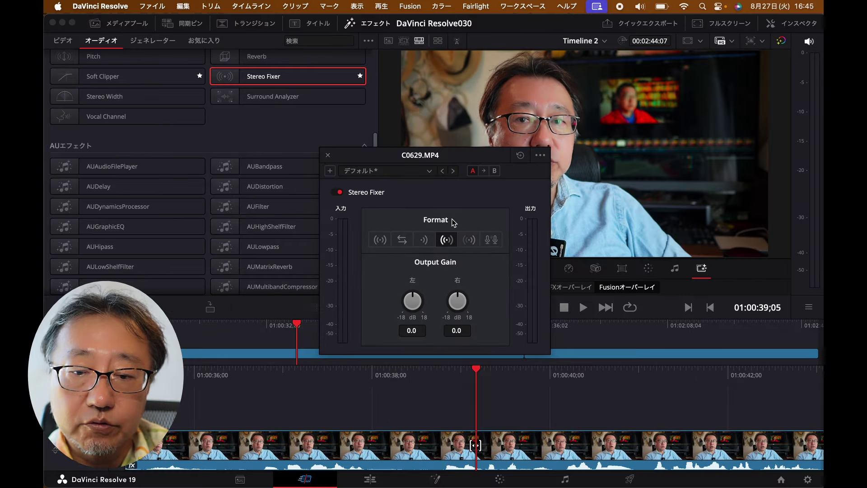
left_click(328, 156)
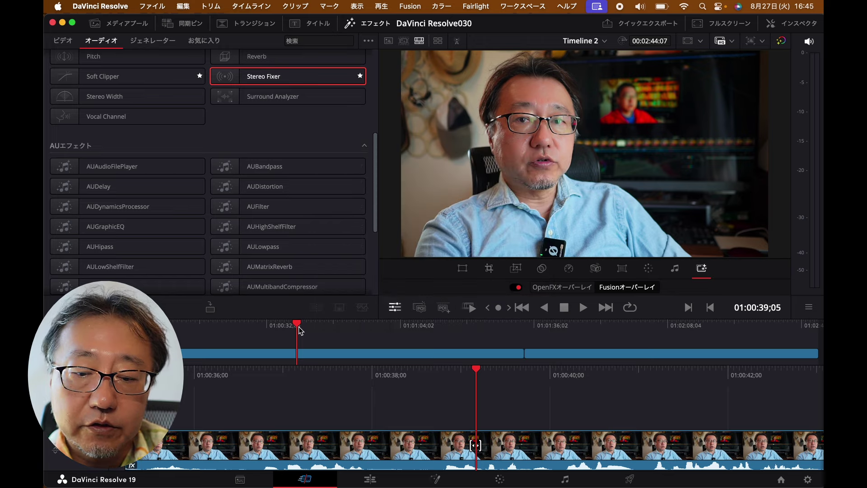
Scrub through the clip to hear the effect, then go to the Media page.
left_click_drag(299, 327, 302, 326)
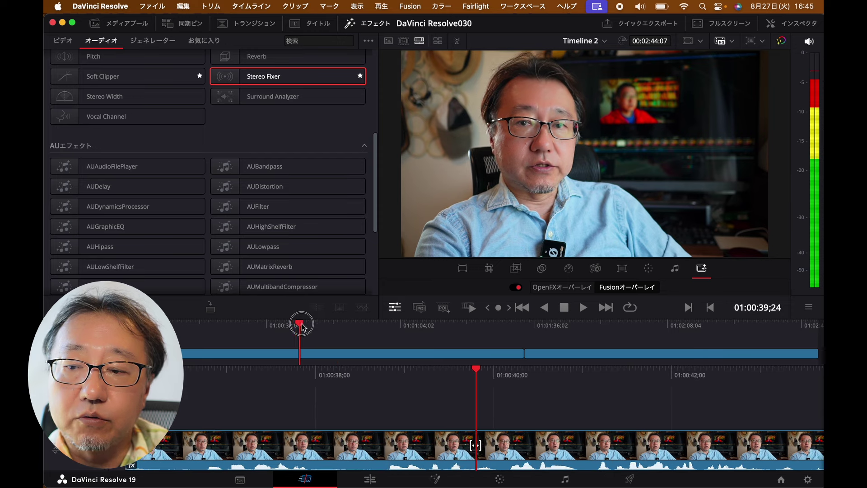
left_click_drag(302, 326, 308, 329)
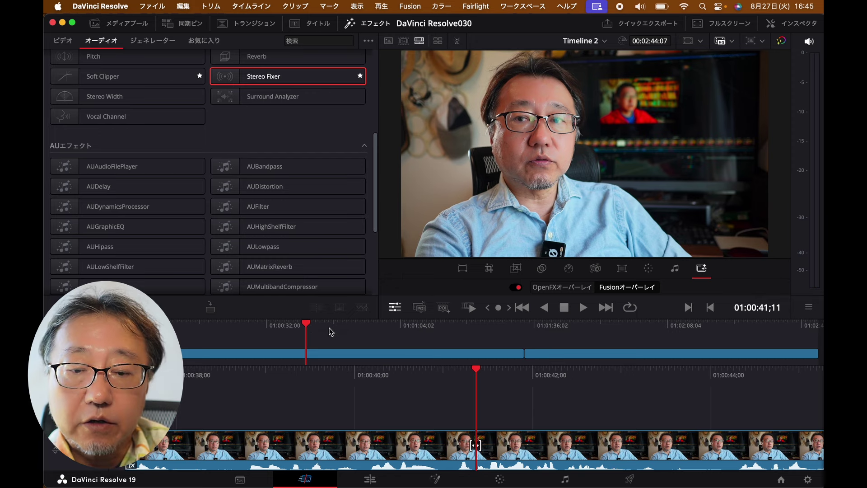
left_click(242, 479)
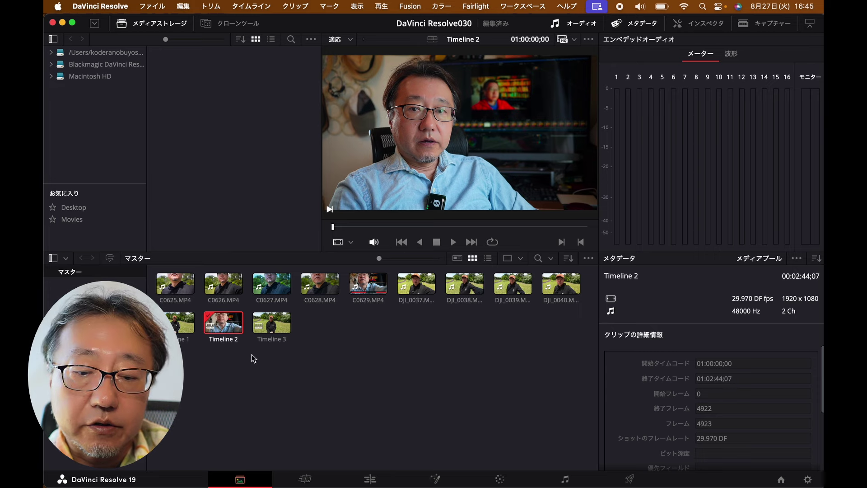
In C0629.MP4's Clip Attributes, set the second audio channel to Embedded ch 1, then play it back.
left_click(357, 285)
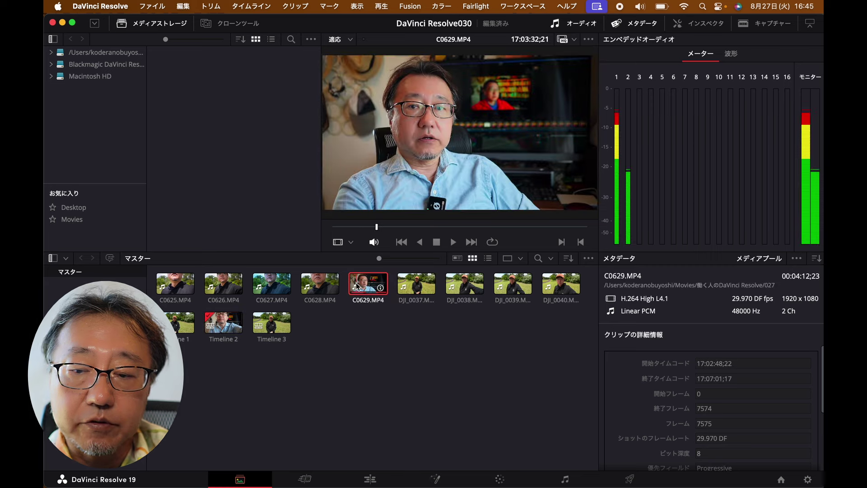
left_click(369, 331)
left_click(363, 287)
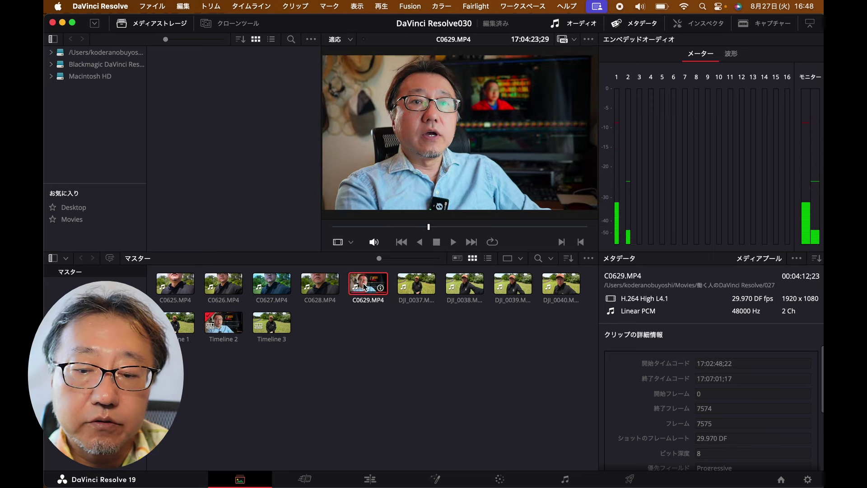
right_click(364, 286)
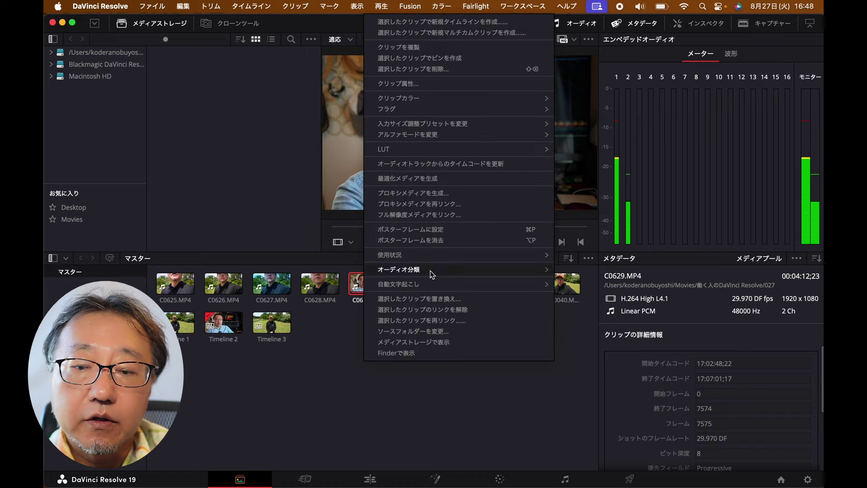
left_click(391, 84)
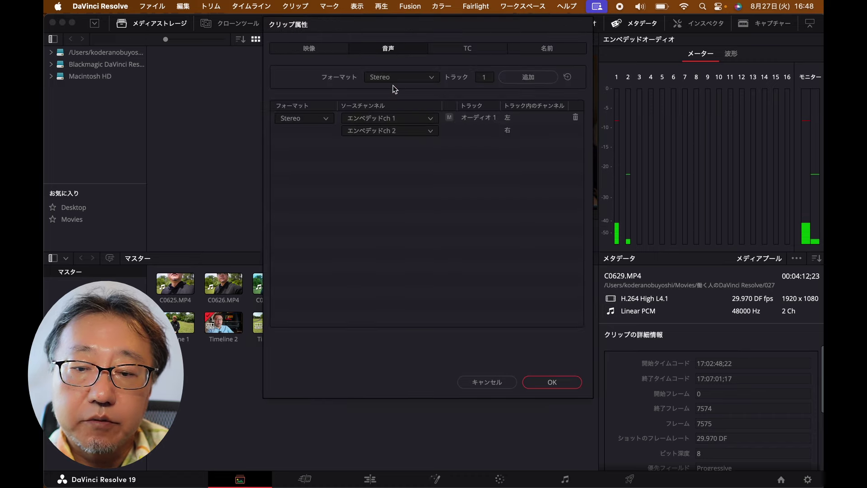
left_click(430, 131)
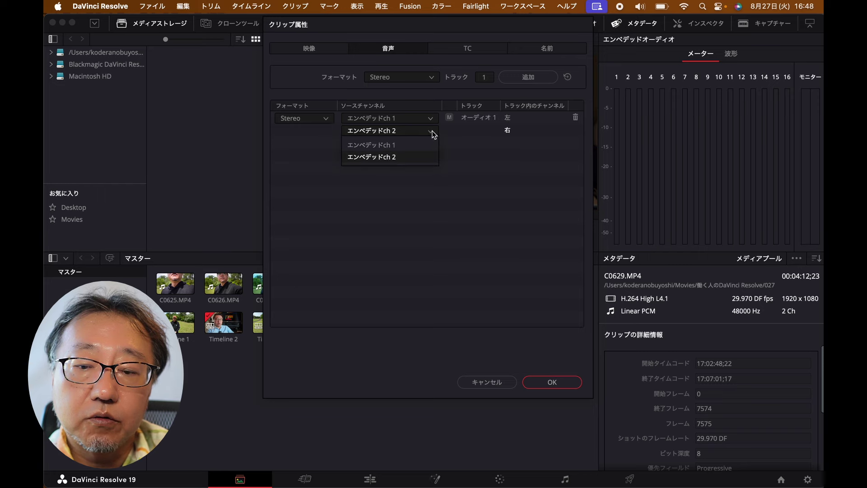
left_click(400, 144)
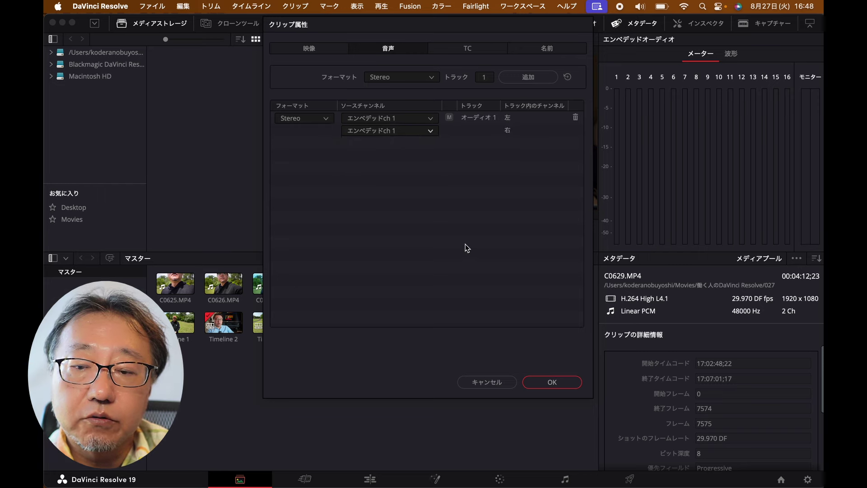
left_click(553, 381)
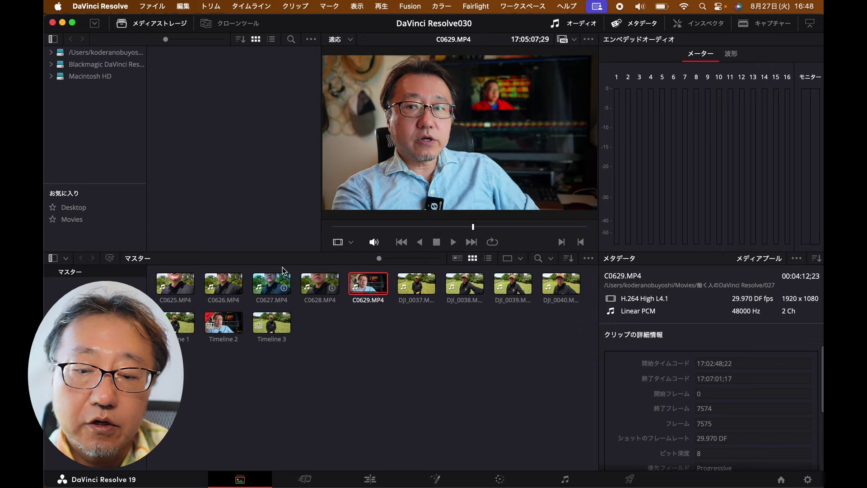
key("space")
left_click(461, 227)
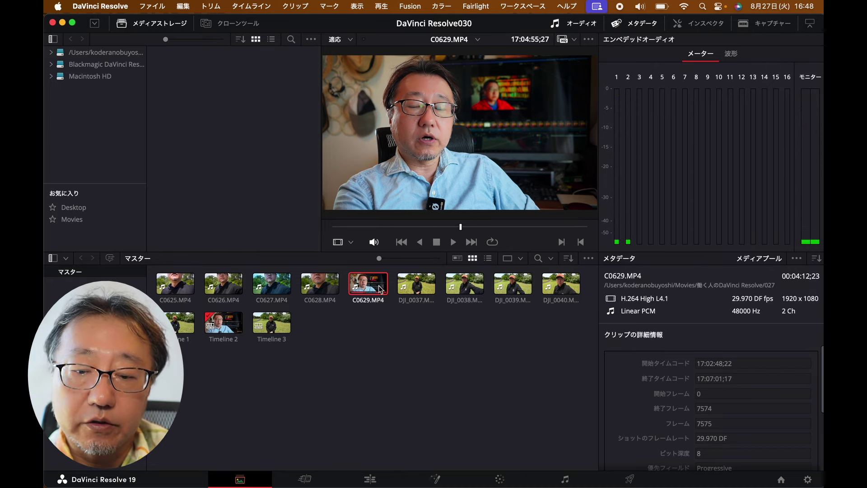
Play and scrub C0629 in the media viewer to check its remapped audio, then return to the Cut page.
key("b")
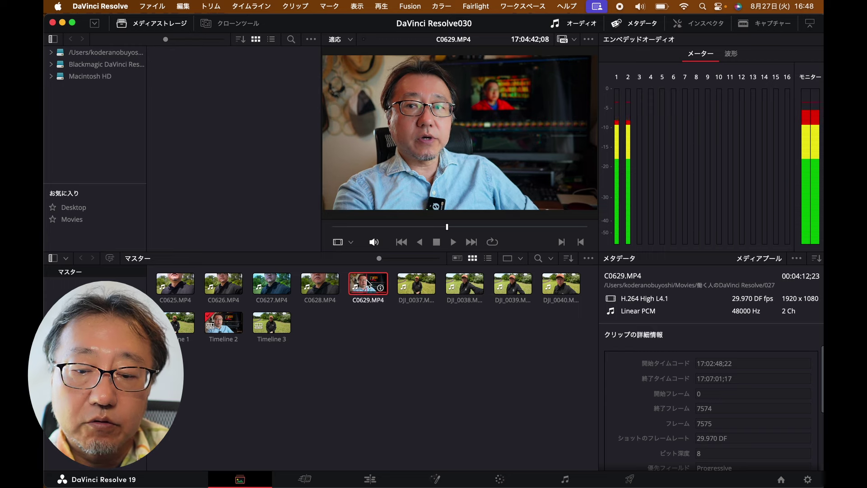
right_click(367, 282)
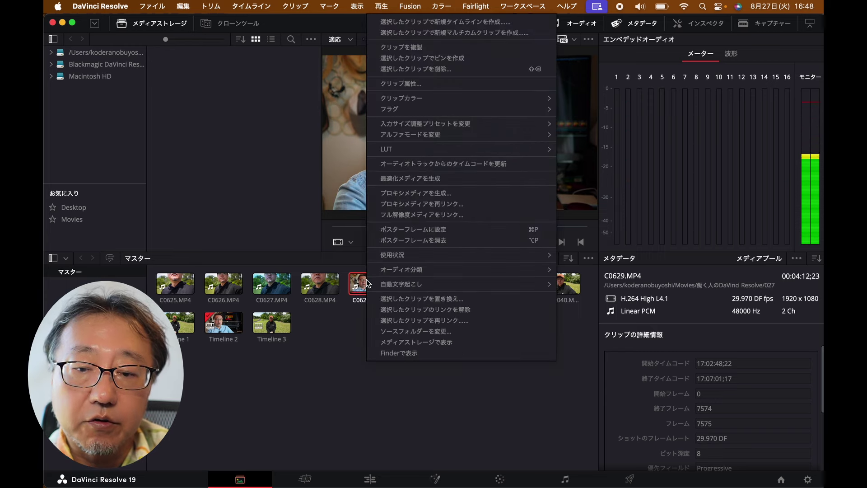
left_click(369, 371)
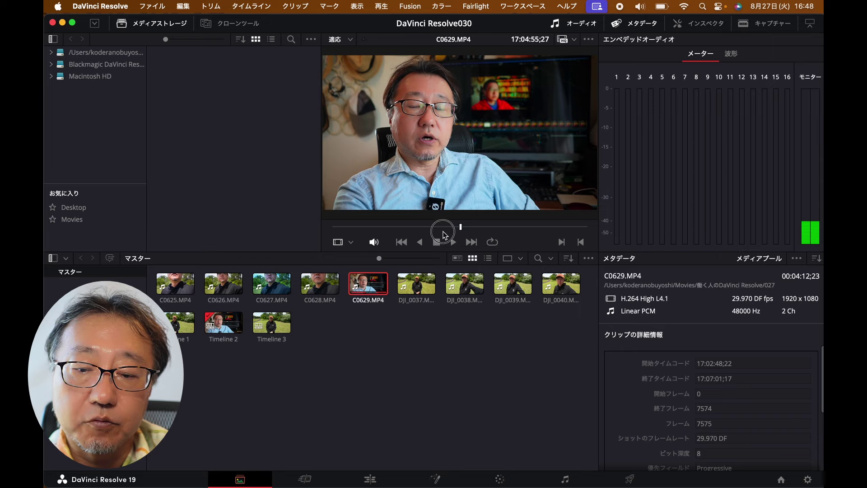
left_click_drag(440, 227, 406, 226)
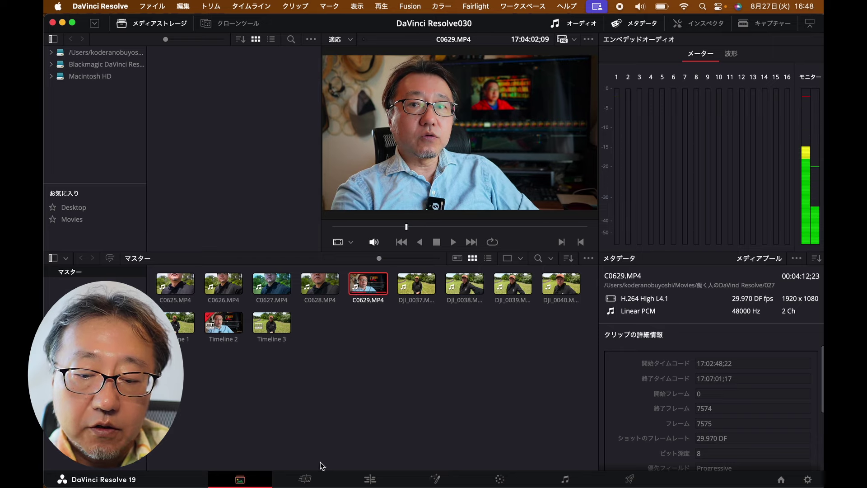
left_click(307, 478)
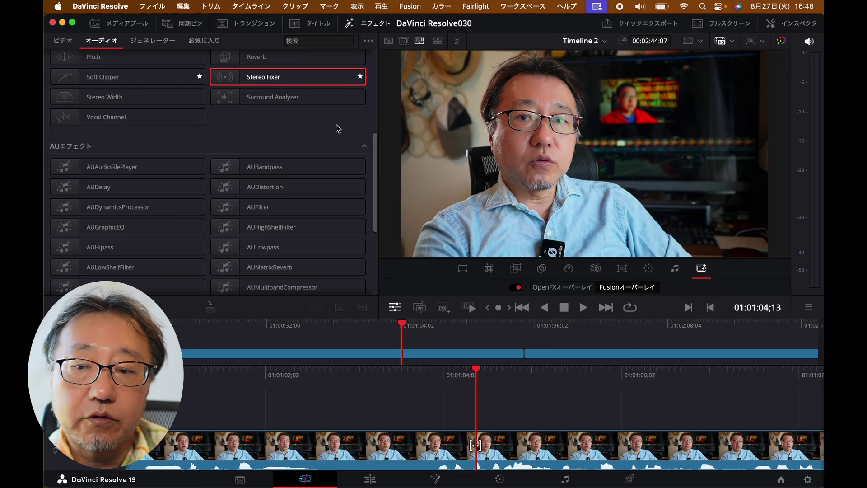
With C0629 selected on Timeline 2, set its Inspector audio Format to Custom... to open Clip Attributes.
left_click(114, 22)
left_click(796, 25)
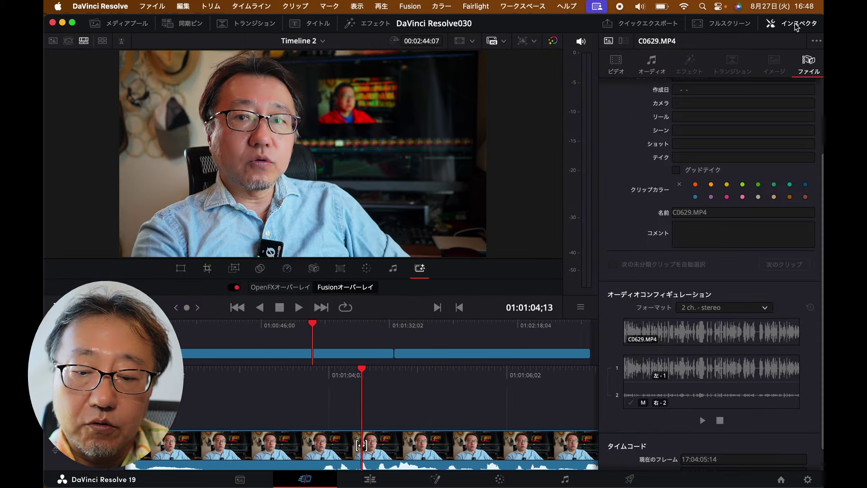
left_click(281, 443)
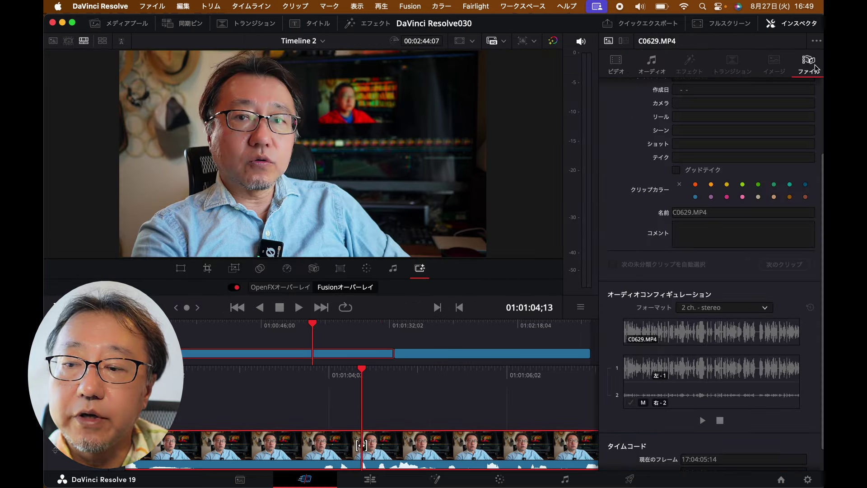
left_click(744, 322)
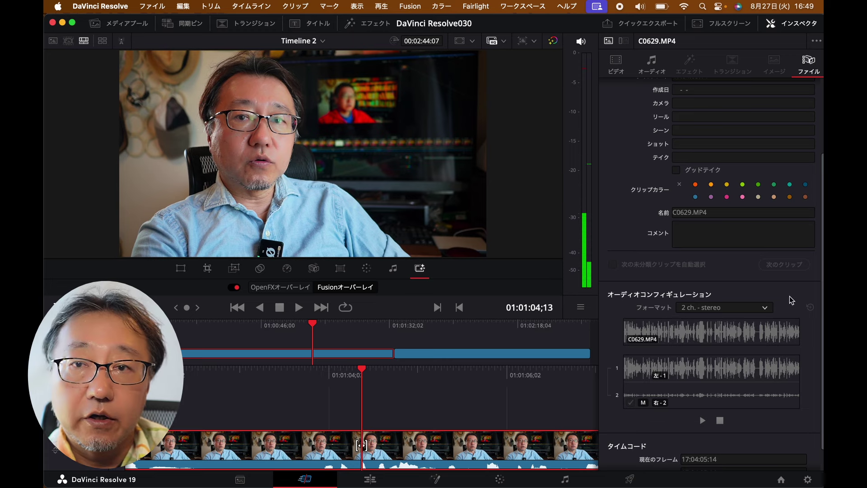
left_click(766, 309)
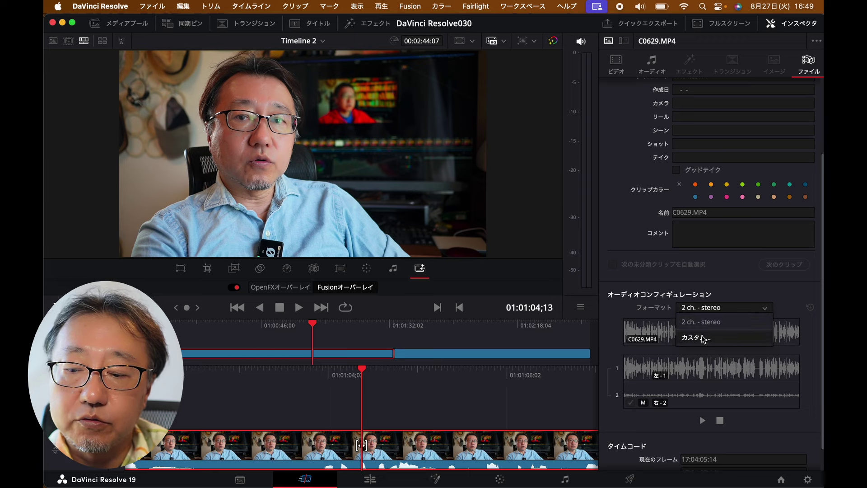
left_click(703, 339)
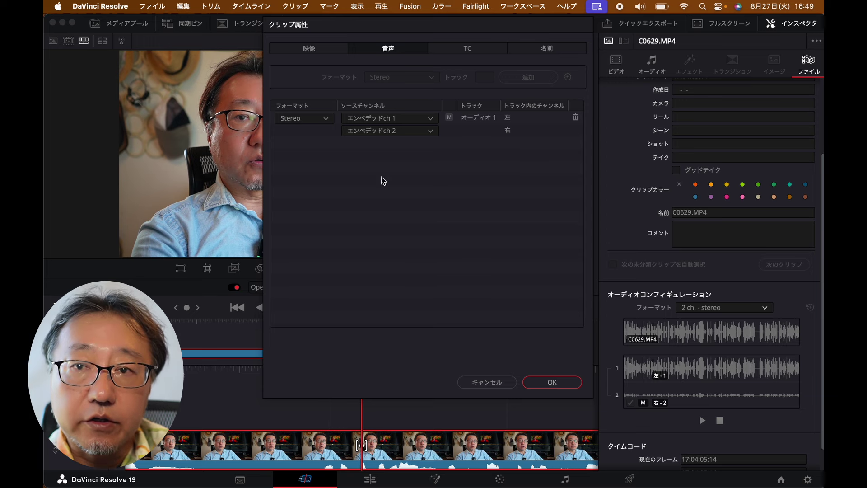
Route the right channel from Embedded ch 1, apply it, and scrub back to hear the result.
left_click(432, 130)
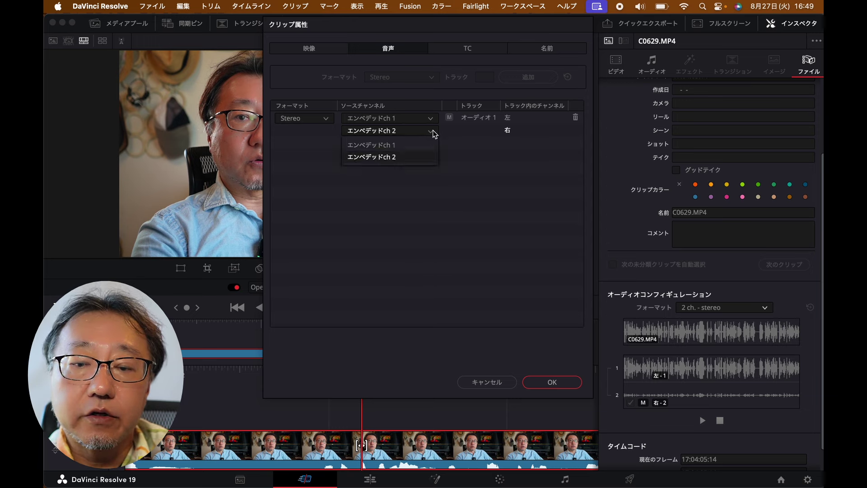
left_click(408, 145)
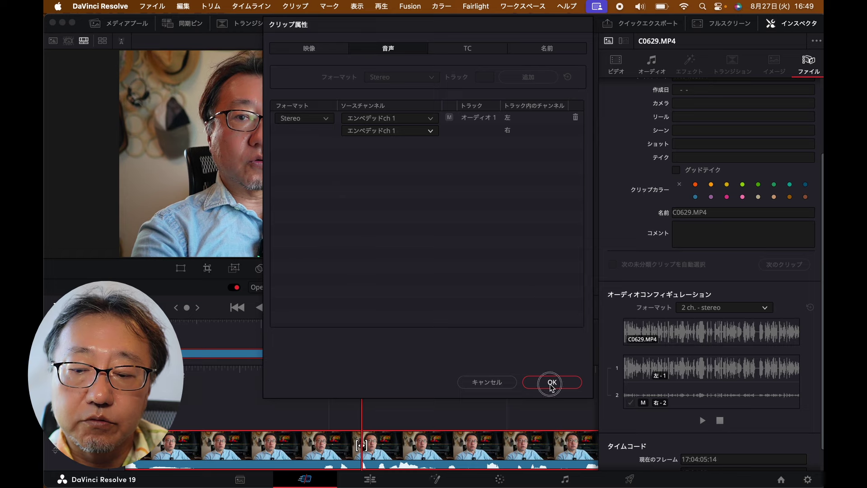
left_click(552, 382)
left_click_drag(262, 323, 229, 324)
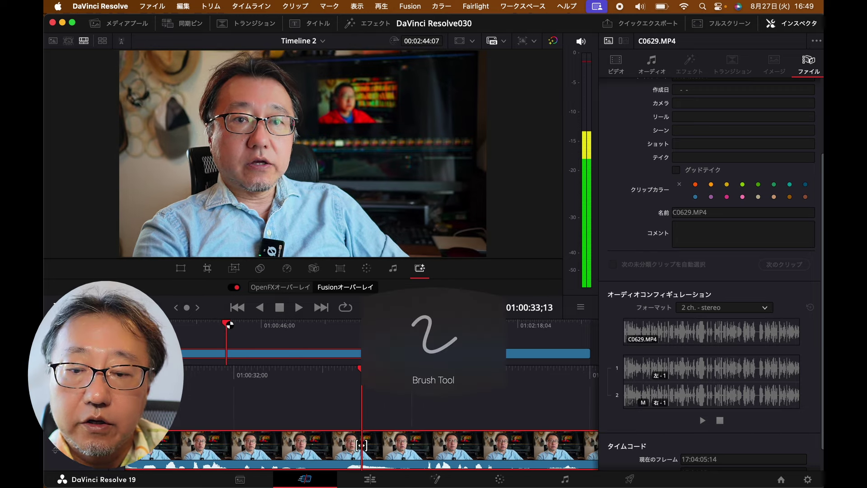